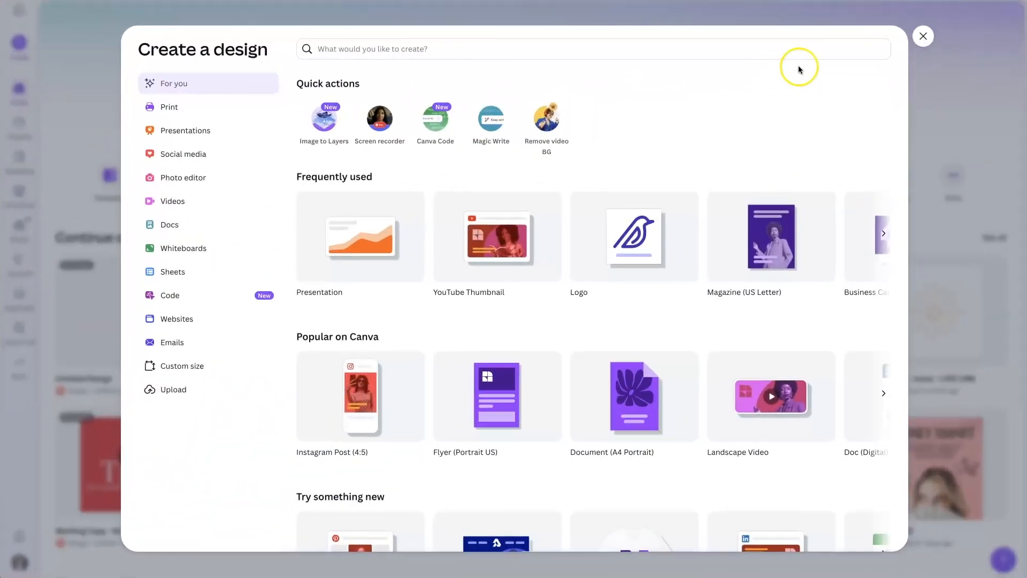
# Step: Search the design types for "instagram square" and create a blank Instagram Post (Square) design
pyautogui.click(922, 37)
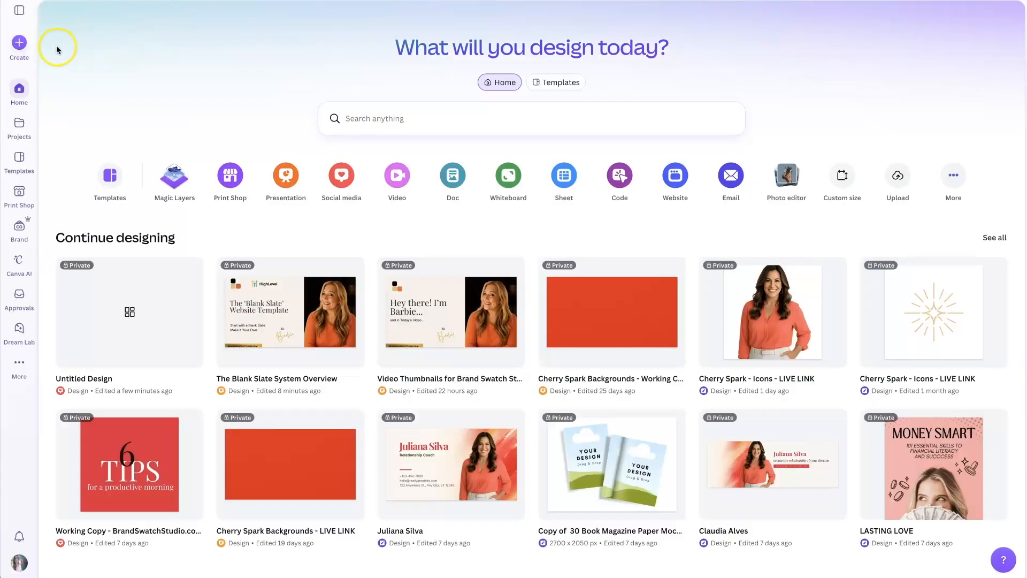
pyautogui.click(19, 43)
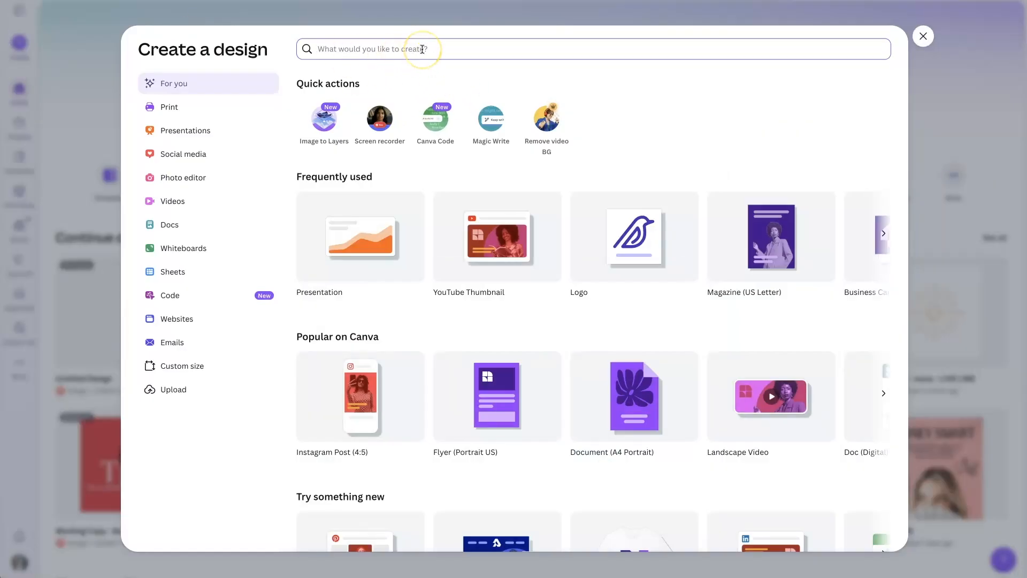
pyautogui.write('instagram')
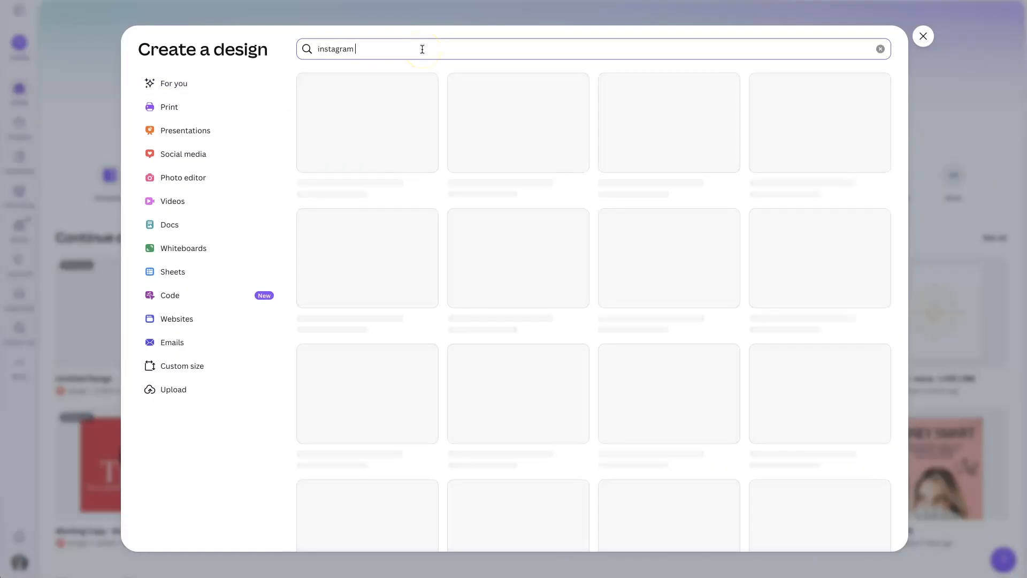
pyautogui.write(' square')
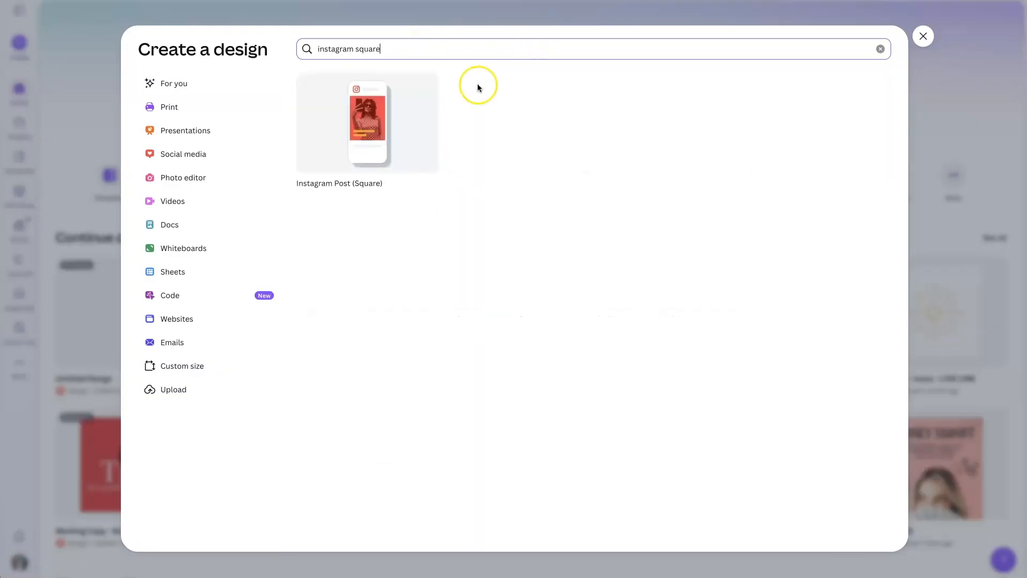
pyautogui.click(385, 132)
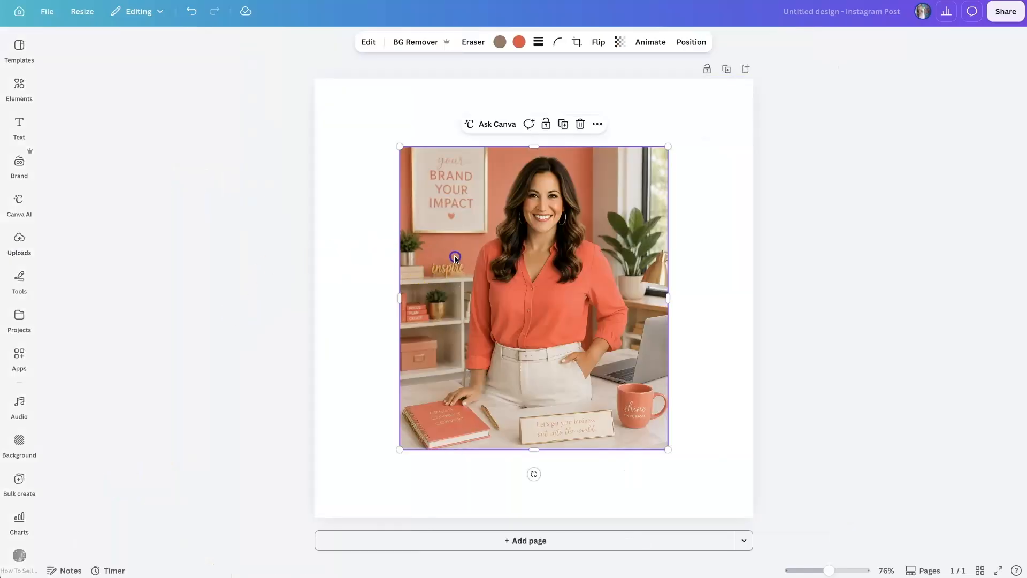
# Step: Place the portrait of the woman in the coral blouse on the page and enlarge it to fill the canvas
pyautogui.moveTo(454, 257); pyautogui.dragTo(369, 190)
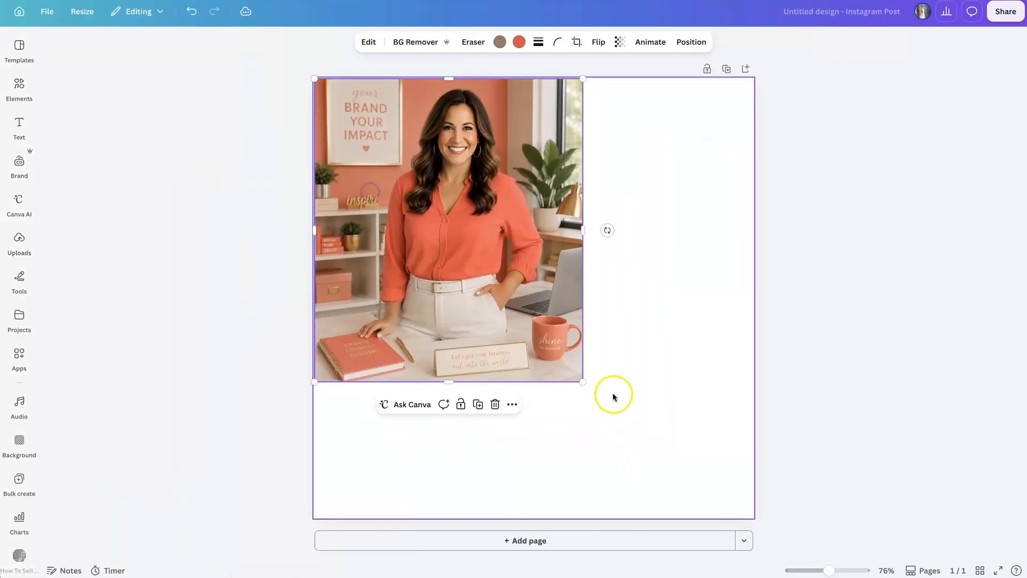
pyautogui.moveTo(582, 381); pyautogui.dragTo(783, 512)
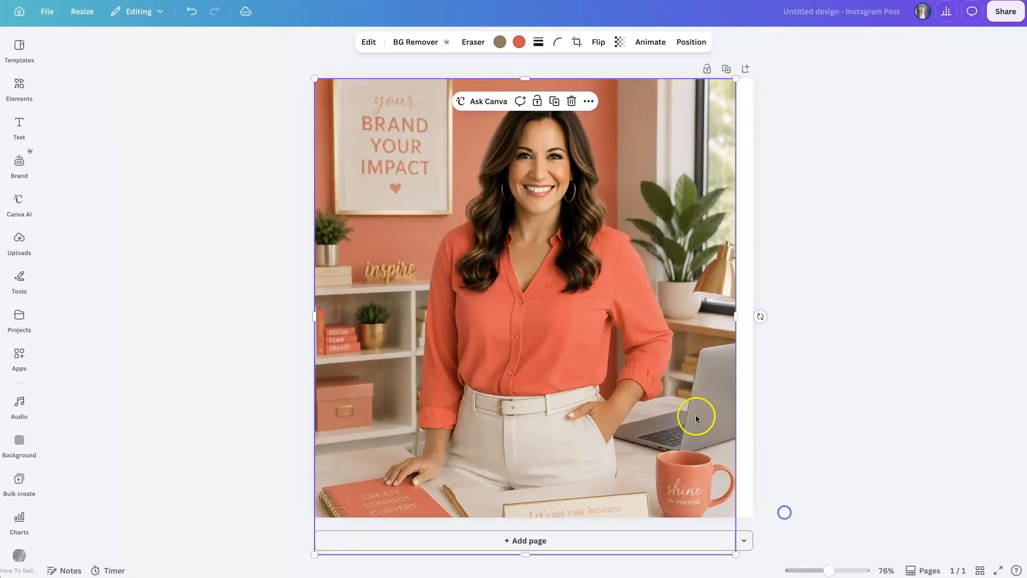
pyautogui.moveTo(737, 316); pyautogui.dragTo(750, 314)
pyautogui.click(839, 288)
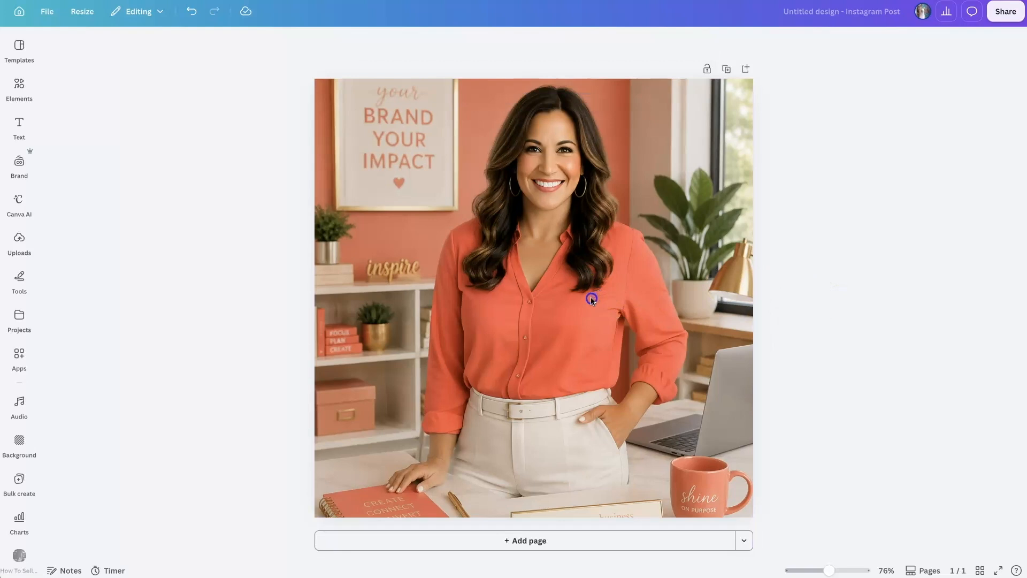
pyautogui.click(772, 246)
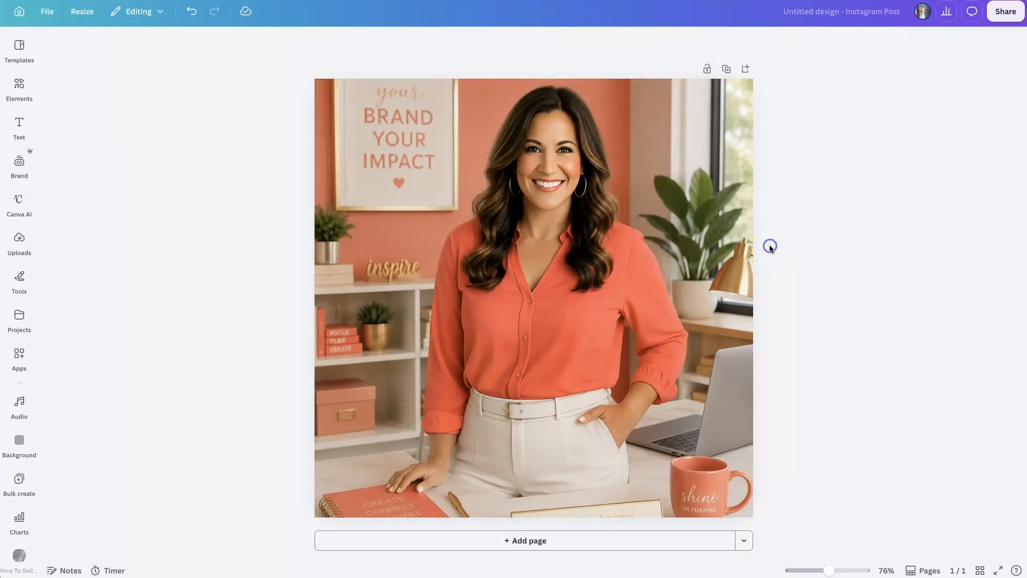
# Step: Remove the background from the portrait photo with BG Remover
pyautogui.click(554, 170)
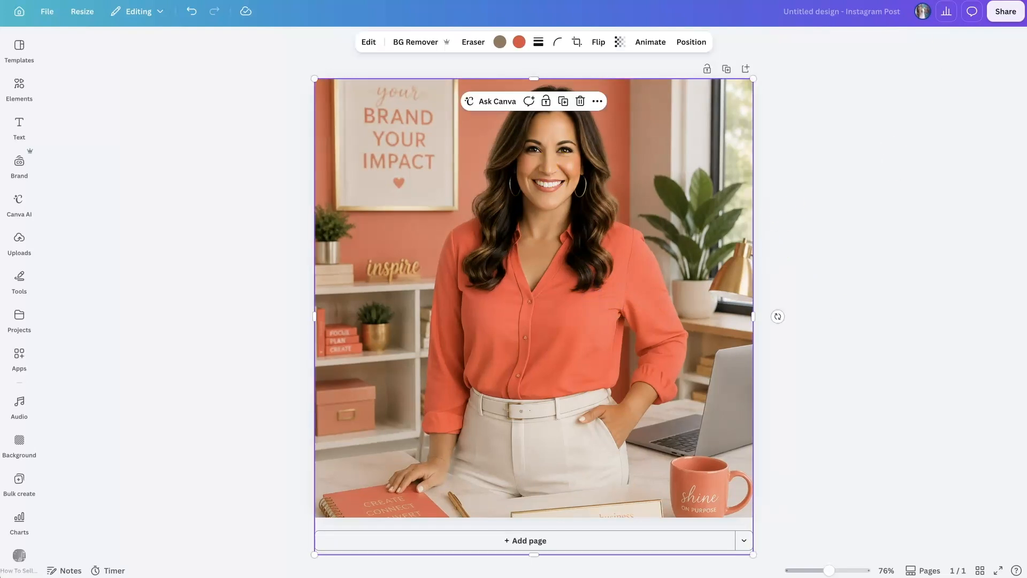
pyautogui.click(417, 43)
pyautogui.click(251, 125)
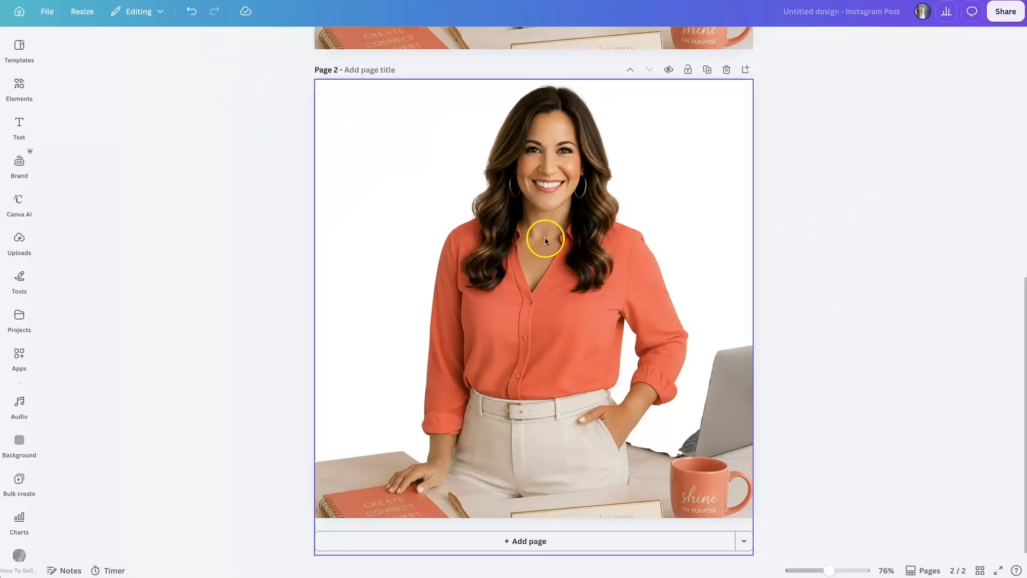
# Step: Erase the laptop, mug, desk, notebook and nameplate around the woman on page 2 with the Pixel Eraser at size 20
pyautogui.click(542, 205)
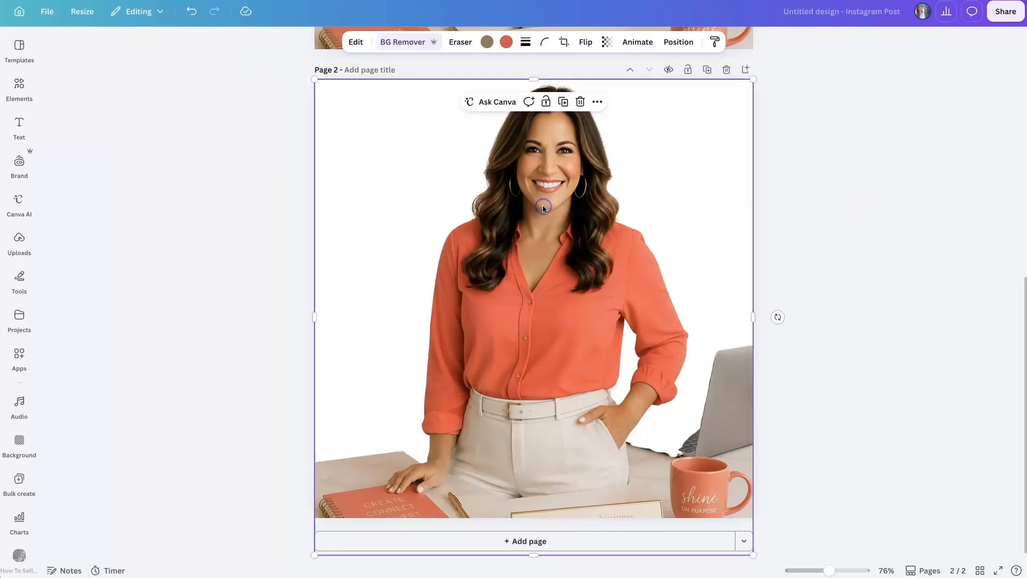
pyautogui.click(396, 42)
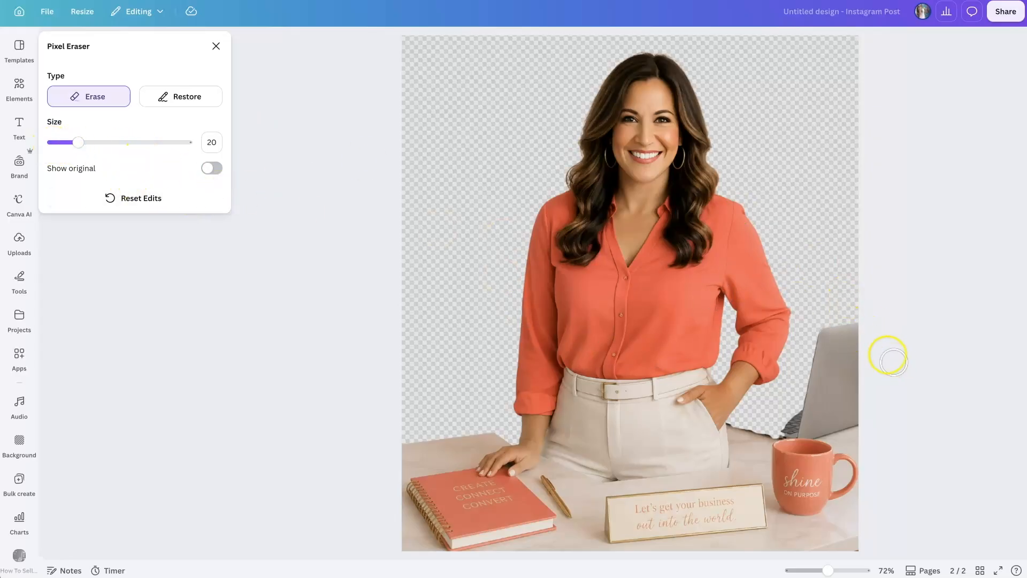
pyautogui.moveTo(852, 334)
pyautogui.mouseDown()
pyautogui.moveTo(853, 356)
pyautogui.moveTo(835, 328)
pyautogui.moveTo(830, 351)
pyautogui.moveTo(828, 339)
pyautogui.moveTo(819, 351)
pyautogui.moveTo(783, 456)
pyautogui.moveTo(814, 404)
pyautogui.moveTo(821, 447)
pyautogui.moveTo(821, 389)
pyautogui.moveTo(825, 381)
pyautogui.moveTo(827, 420)
pyautogui.moveTo(843, 365)
pyautogui.moveTo(857, 412)
pyautogui.moveTo(853, 535)
pyautogui.moveTo(885, 430)
pyautogui.moveTo(825, 542)
pyautogui.moveTo(760, 541)
pyautogui.moveTo(808, 511)
pyautogui.moveTo(836, 455)
pyautogui.moveTo(824, 540)
pyautogui.moveTo(831, 512)
pyautogui.moveTo(817, 462)
pyautogui.moveTo(811, 455)
pyautogui.moveTo(792, 507)
pyautogui.moveTo(778, 463)
pyautogui.moveTo(764, 522)
pyautogui.moveTo(780, 430)
pyautogui.moveTo(760, 441)
pyautogui.moveTo(751, 504)
pyautogui.moveTo(743, 428)
pyautogui.moveTo(738, 483)
pyautogui.moveTo(614, 501)
pyautogui.moveTo(606, 540)
pyautogui.moveTo(611, 499)
pyautogui.moveTo(699, 522)
pyautogui.moveTo(635, 518)
pyautogui.moveTo(546, 482)
pyautogui.moveTo(572, 541)
pyautogui.moveTo(403, 546)
pyautogui.moveTo(553, 539)
pyautogui.moveTo(411, 468)
pyautogui.moveTo(422, 537)
pyautogui.moveTo(419, 427)
pyautogui.moveTo(429, 481)
pyautogui.moveTo(465, 436)
pyautogui.moveTo(489, 430)
pyautogui.moveTo(457, 451)
pyautogui.moveTo(502, 508)
pyautogui.moveTo(538, 495)
pyautogui.moveTo(473, 489)
pyautogui.moveTo(459, 459)
pyautogui.mouseUp()
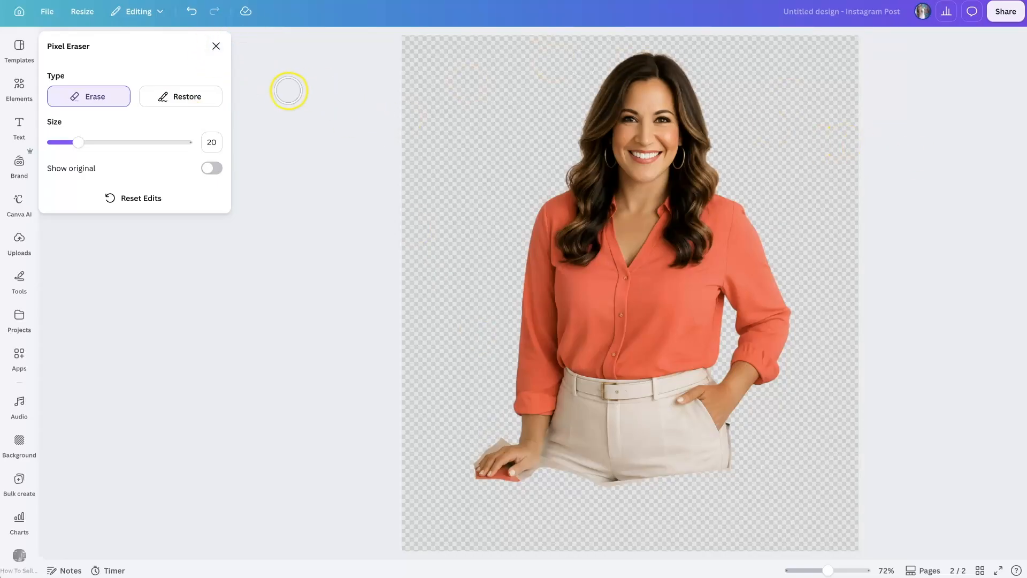
pyautogui.click(216, 44)
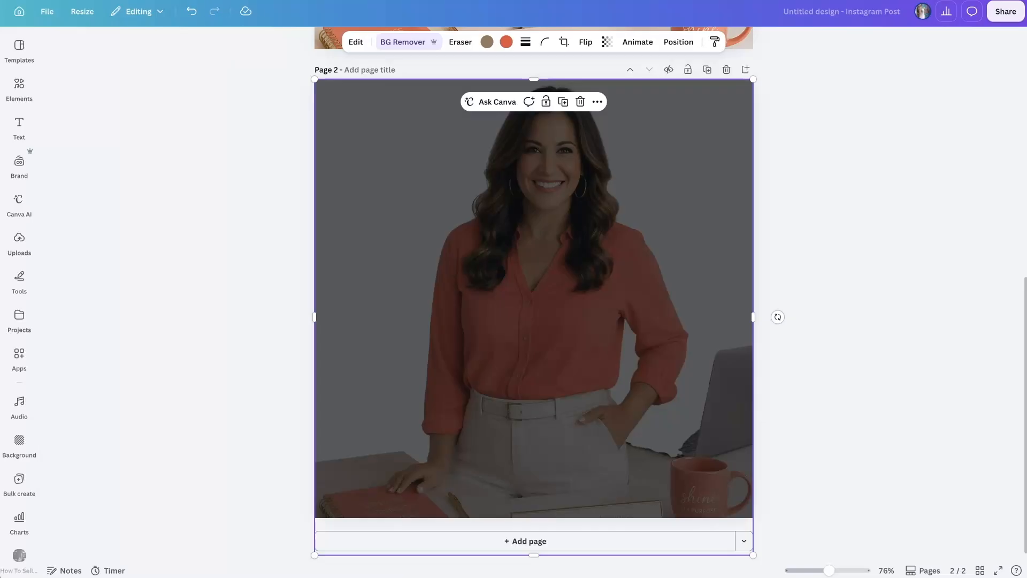
# Step: Enlarge the cutout on page 2 and reposition it so the head sits near the page's upper edge
pyautogui.moveTo(581, 220); pyautogui.dragTo(573, 267)
pyautogui.click(841, 243)
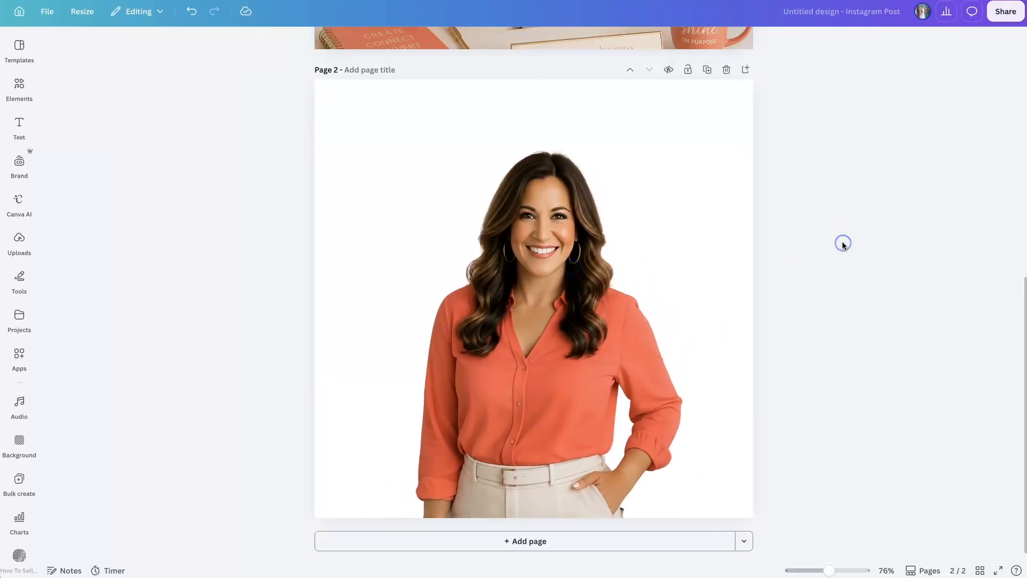
pyautogui.click(577, 261)
pyautogui.moveTo(312, 146); pyautogui.dragTo(287, 63)
pyautogui.click(869, 184)
pyautogui.moveTo(599, 275); pyautogui.dragTo(614, 272)
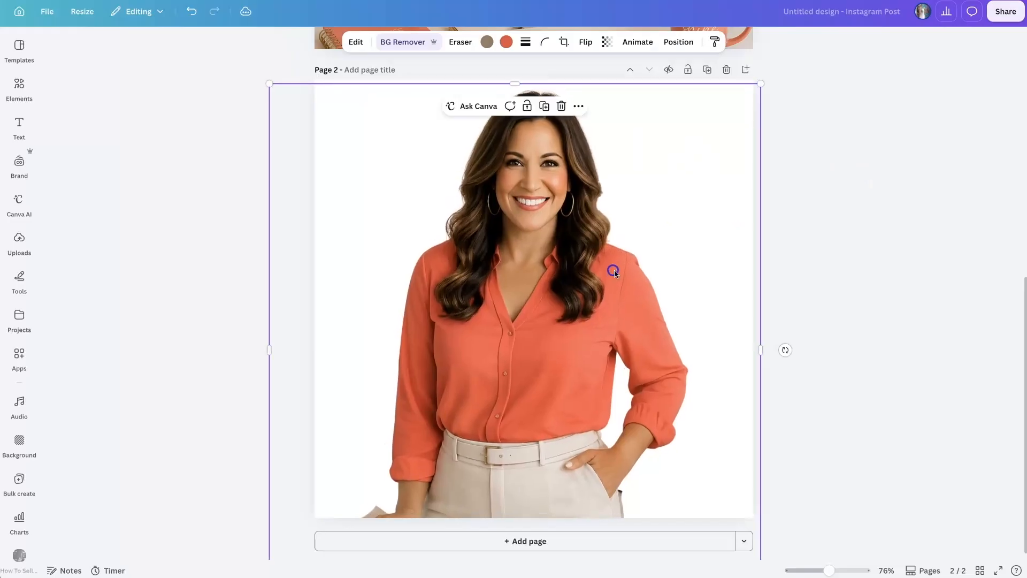
pyautogui.click(868, 297)
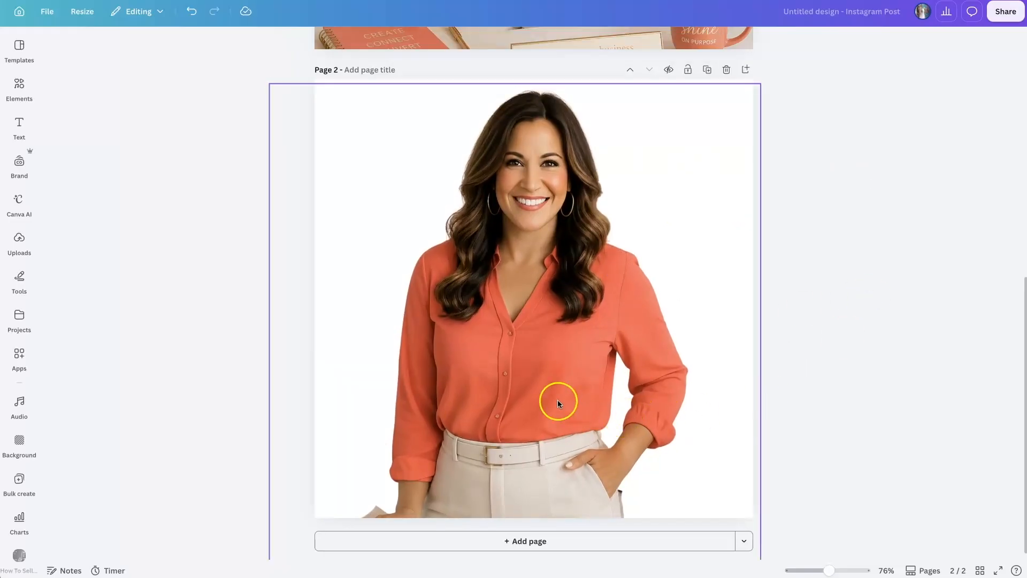
# Step: Shift the cutout so its rough lower edge falls below the page, and align it to the page's horizontal center
pyautogui.moveTo(554, 472); pyautogui.dragTo(554, 434)
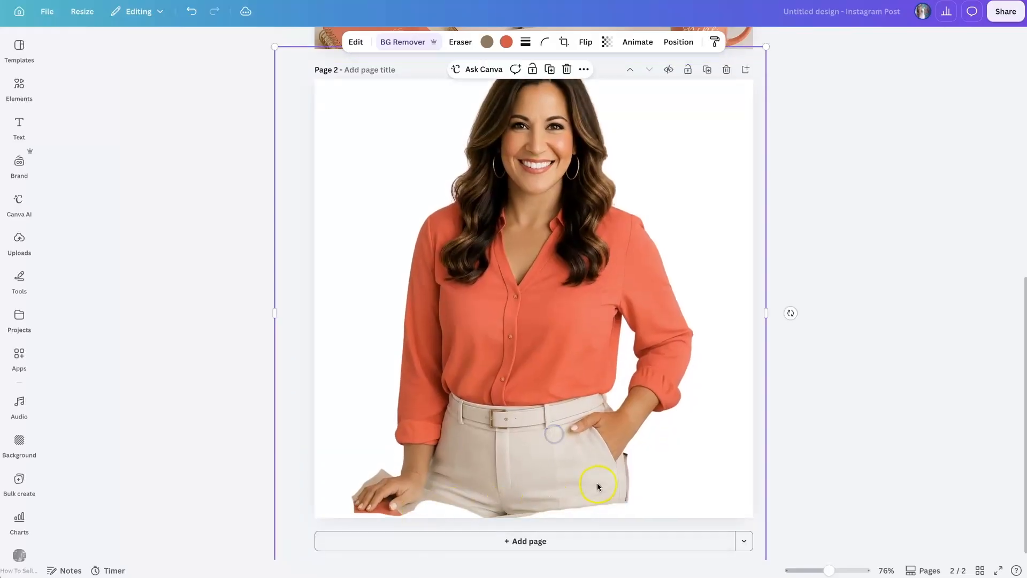
pyautogui.moveTo(572, 332); pyautogui.dragTo(575, 357)
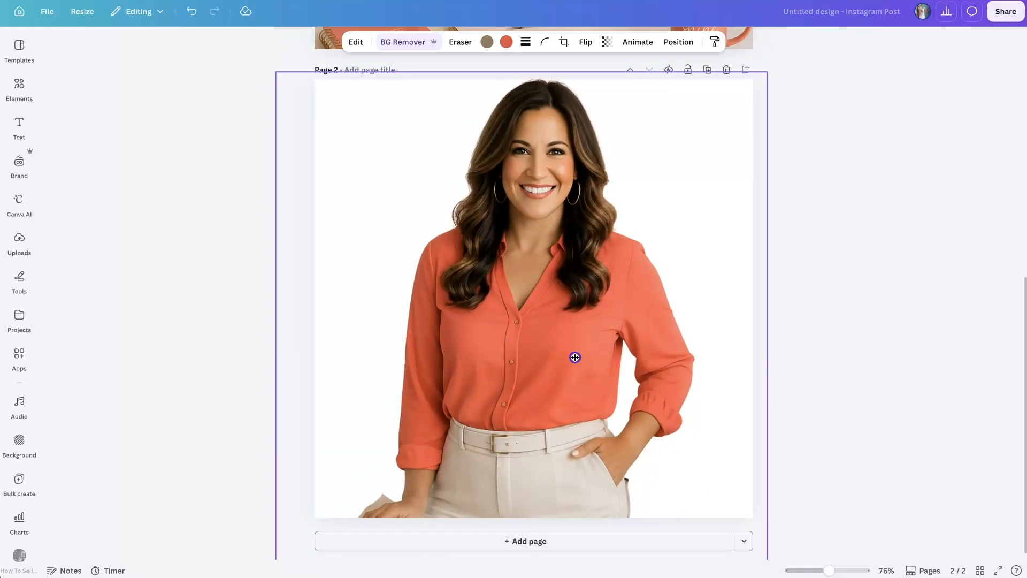
pyautogui.moveTo(575, 357); pyautogui.dragTo(575, 362)
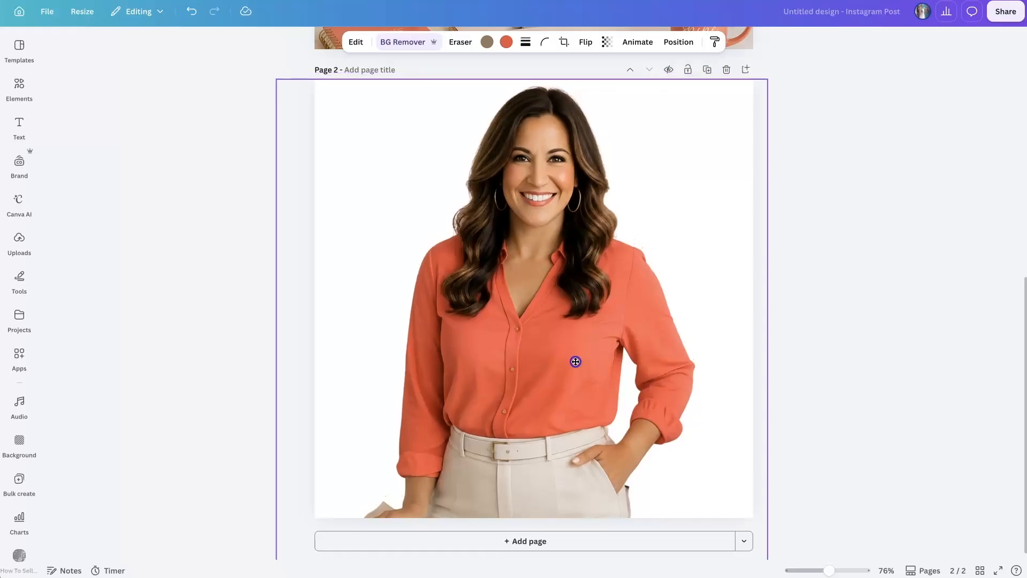
pyautogui.rightClick(576, 362)
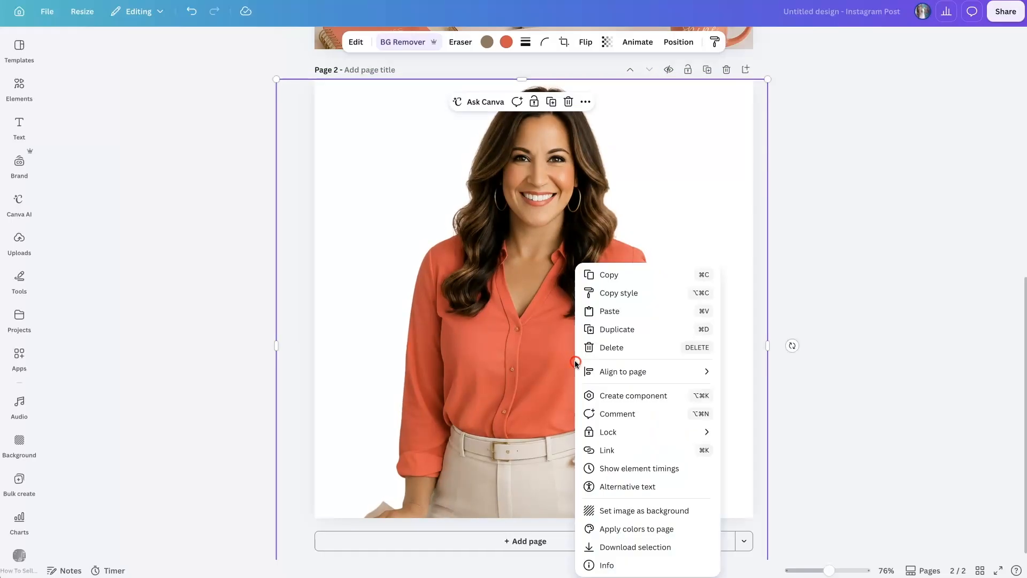
pyautogui.moveTo(599, 374)
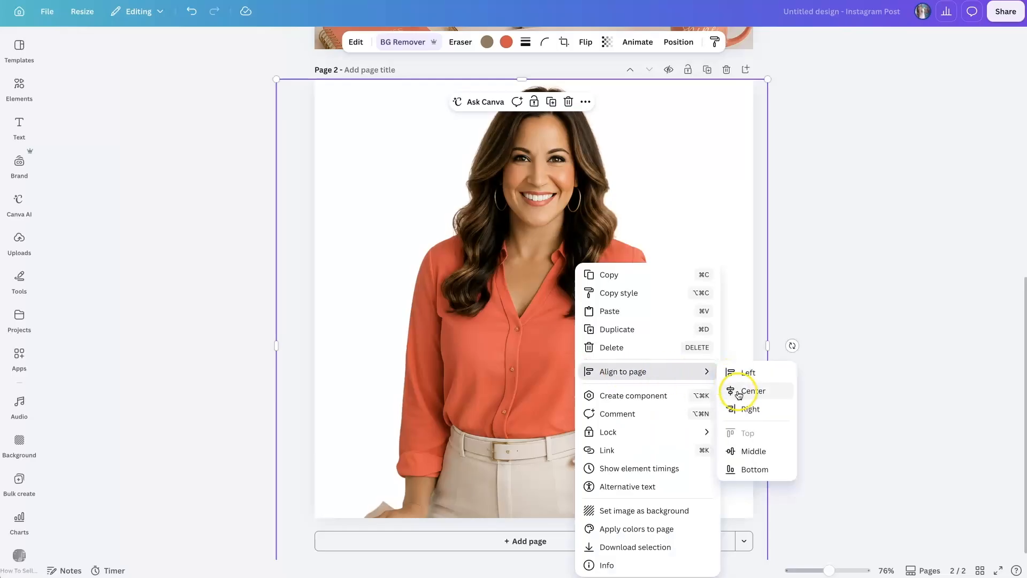
pyautogui.click(737, 391)
pyautogui.click(870, 386)
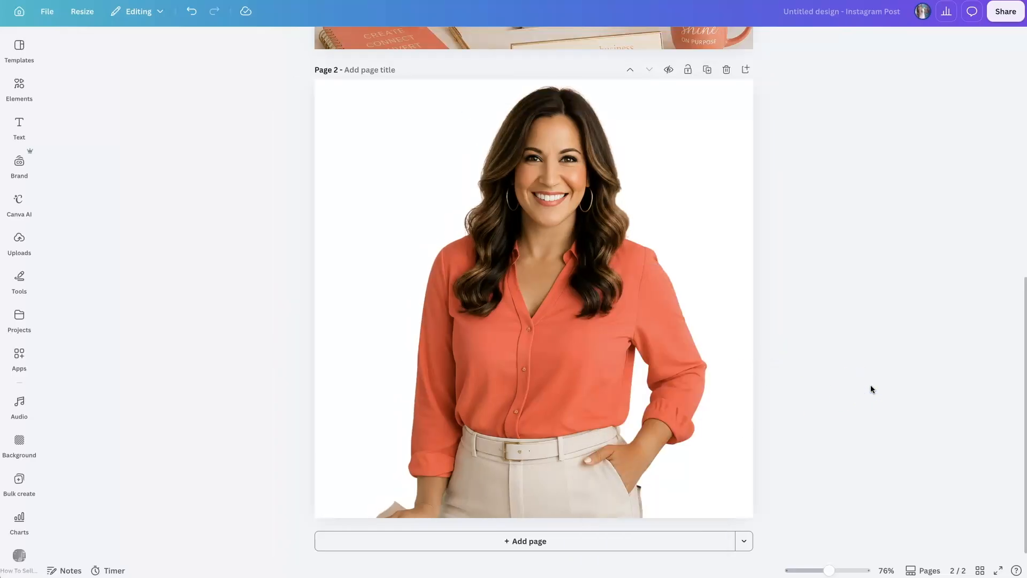
# Step: Erase the dark remnant along the hip beside the trouser pocket, using a Pixel Eraser size of 2
pyautogui.click(517, 228)
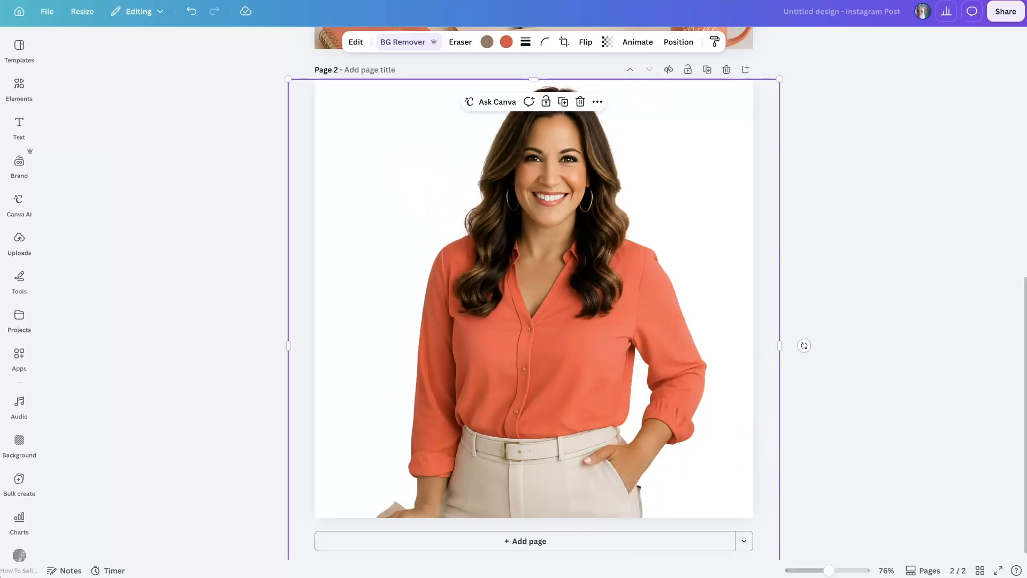
pyautogui.click(419, 44)
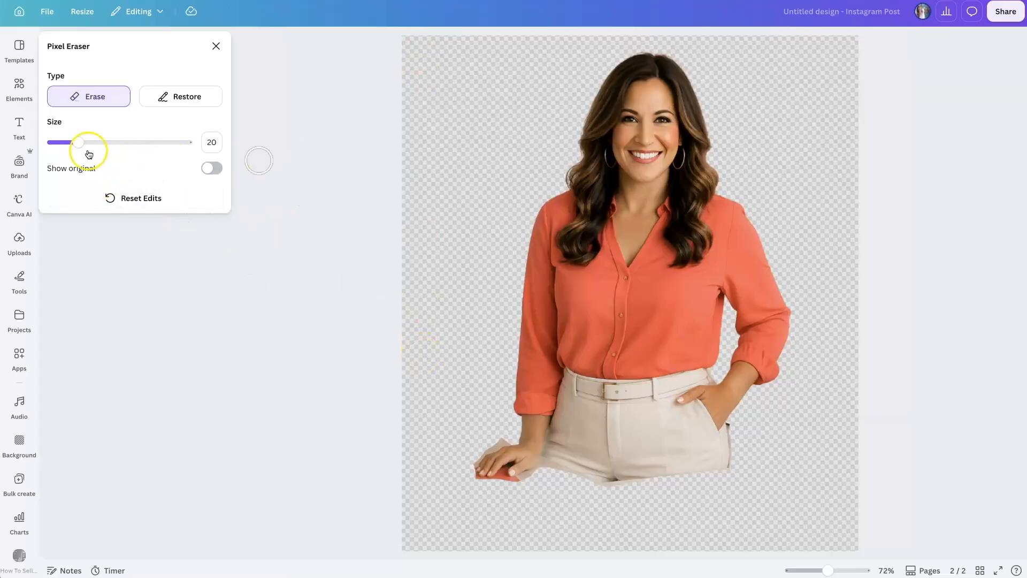
pyautogui.moveTo(75, 146)
pyautogui.mouseDown()
pyautogui.moveTo(86, 143)
pyautogui.moveTo(69, 146)
pyautogui.mouseUp()
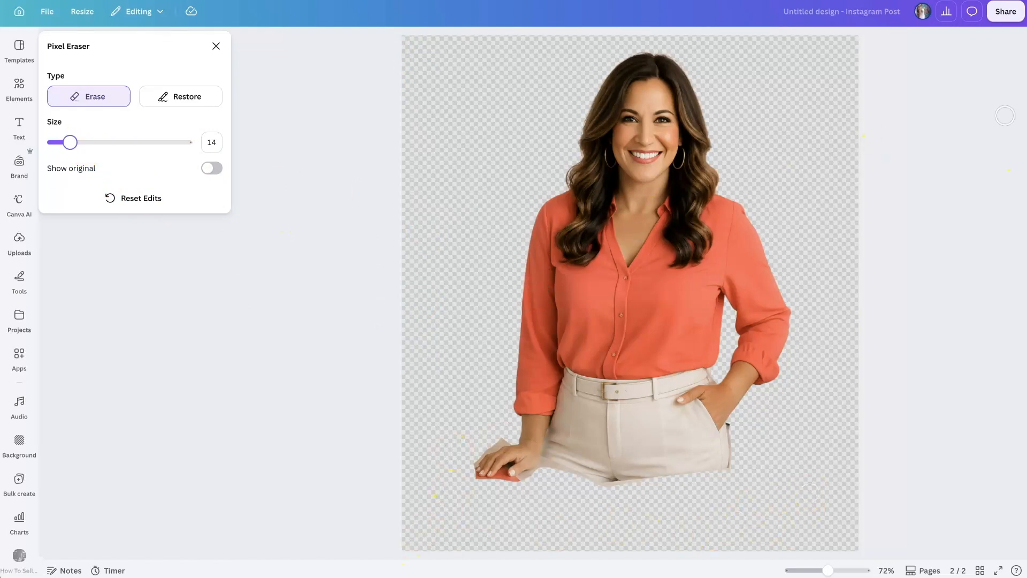
pyautogui.moveTo(828, 570); pyautogui.dragTo(846, 570)
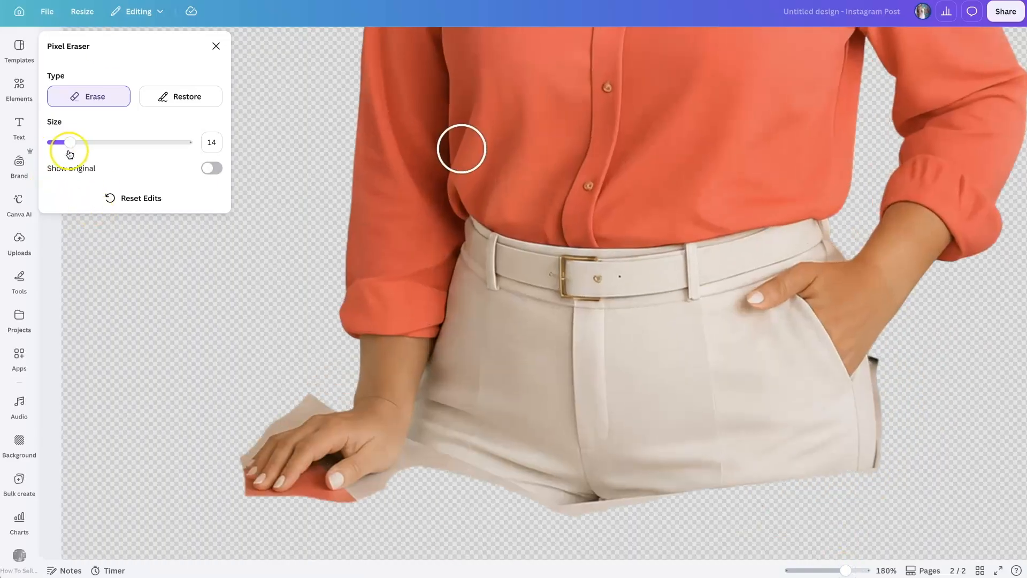
pyautogui.moveTo(70, 142); pyautogui.dragTo(55, 144)
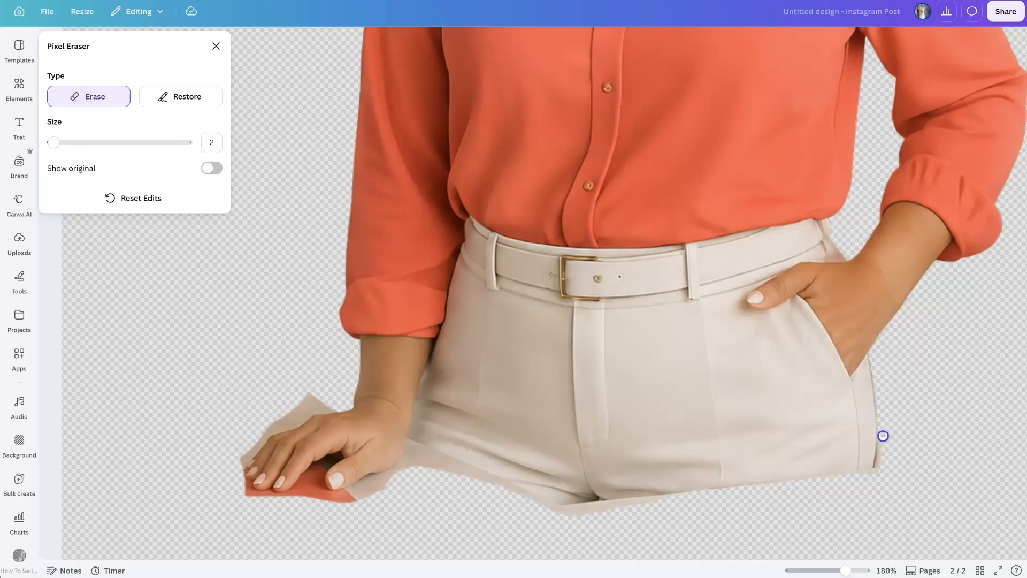
pyautogui.moveTo(877, 471); pyautogui.dragTo(878, 466)
# Step: Erase the leftover desk pieces around the hand resting on the notebook and along the underside of the trousers
pyautogui.moveTo(846, 571); pyautogui.dragTo(852, 568)
pyautogui.scroll(2, 835, 488)
pyautogui.scroll(-5, 837, 488)
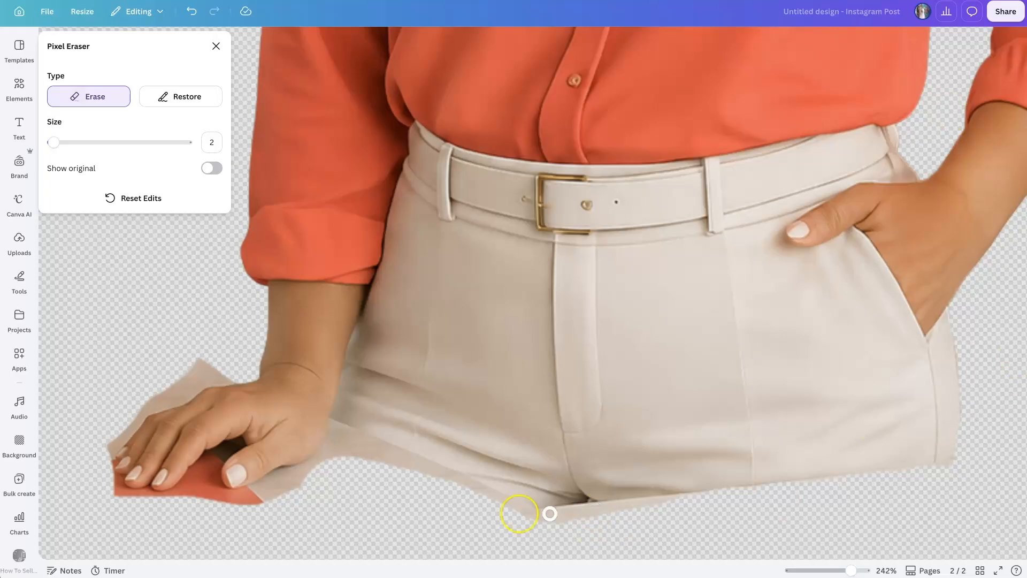
pyautogui.moveTo(232, 376)
pyautogui.mouseDown()
pyautogui.moveTo(187, 381)
pyautogui.moveTo(219, 369)
pyautogui.mouseUp()
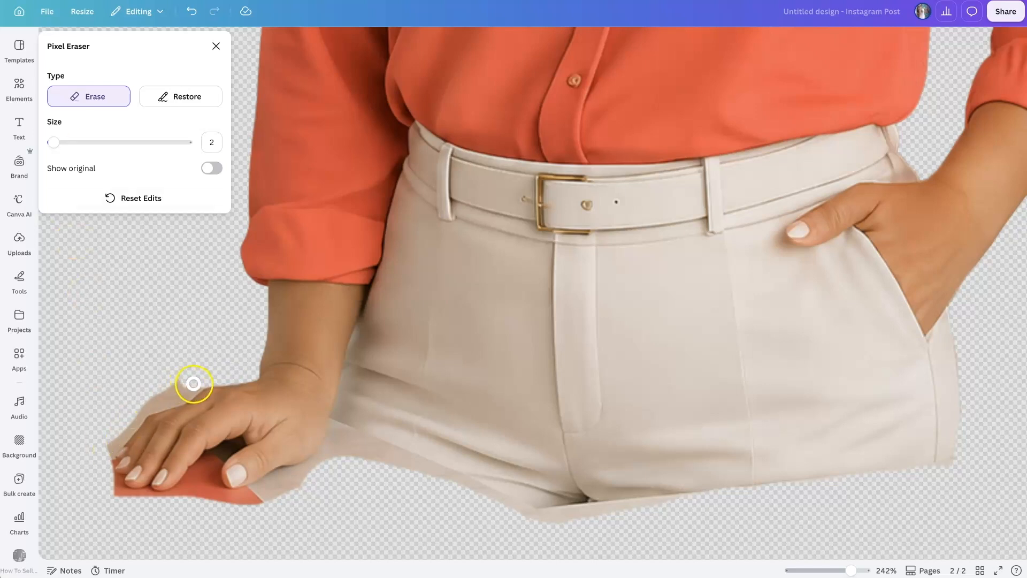
pyautogui.moveTo(164, 399); pyautogui.dragTo(172, 386)
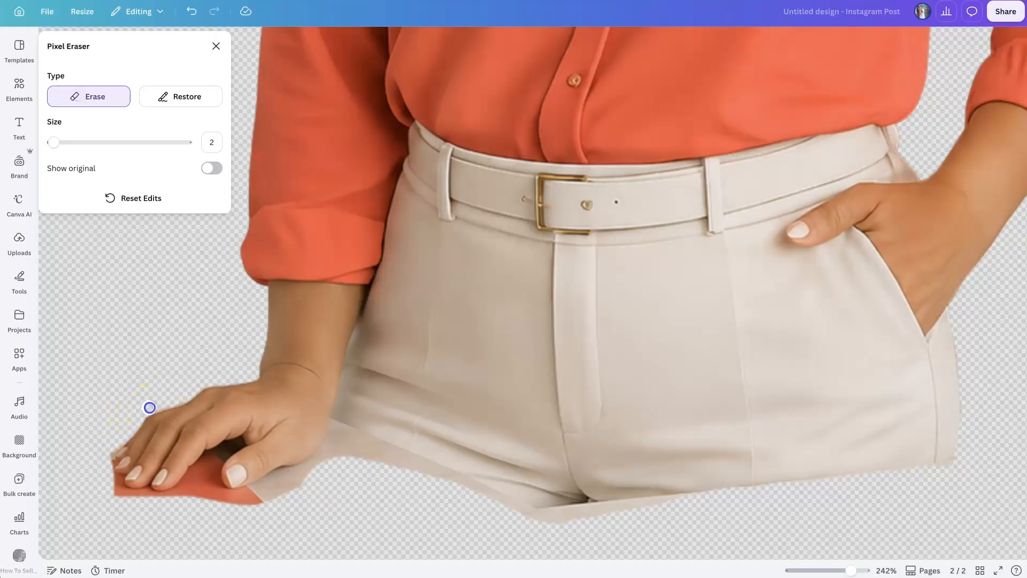
pyautogui.moveTo(266, 487)
pyautogui.mouseDown()
pyautogui.moveTo(309, 468)
pyautogui.moveTo(273, 492)
pyautogui.mouseUp()
pyautogui.moveTo(335, 477)
pyautogui.mouseDown()
pyautogui.moveTo(318, 464)
pyautogui.moveTo(401, 468)
pyautogui.moveTo(339, 452)
pyautogui.moveTo(351, 459)
pyautogui.mouseUp()
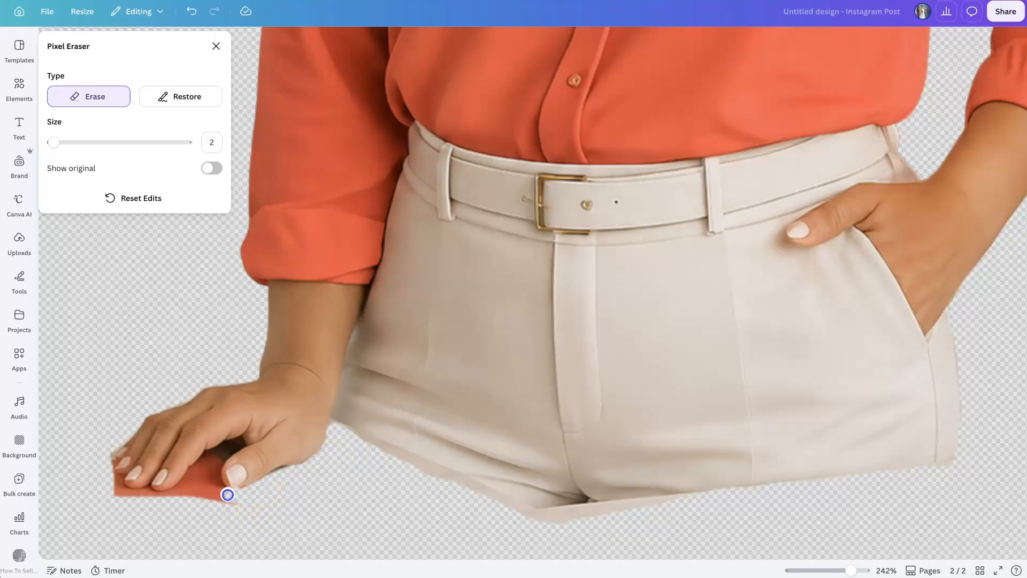
# Step: Erase part of the red notebook remnant beside the thumb and restore the accidentally erased thumb tip
pyautogui.moveTo(221, 491)
pyautogui.mouseDown()
pyautogui.moveTo(255, 493)
pyautogui.moveTo(242, 510)
pyautogui.moveTo(252, 488)
pyautogui.moveTo(224, 496)
pyautogui.moveTo(222, 488)
pyautogui.moveTo(237, 492)
pyautogui.moveTo(234, 472)
pyautogui.mouseUp()
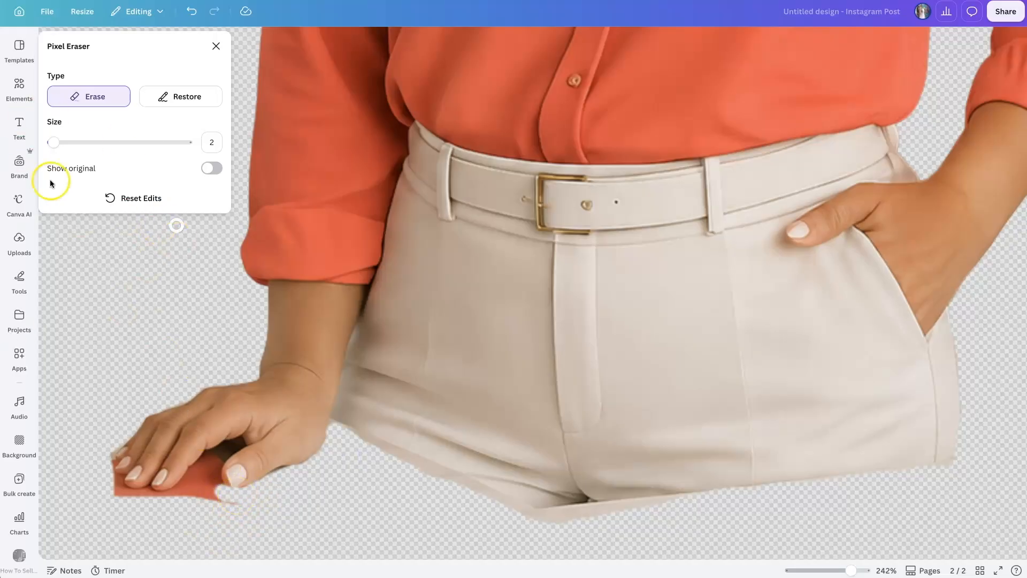
pyautogui.click(166, 96)
pyautogui.moveTo(201, 436)
pyautogui.mouseDown()
pyautogui.moveTo(211, 484)
pyautogui.moveTo(224, 488)
pyautogui.mouseUp()
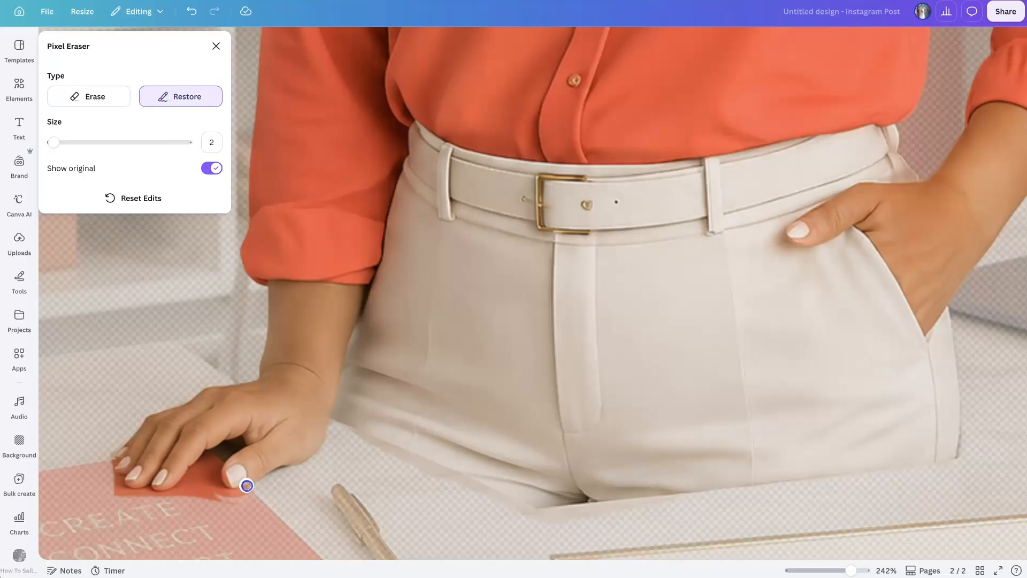
# Step: Set the Pixel Eraser size to 1 and erase the red notebook remnant around the thumb and beside the fingers
pyautogui.click(90, 99)
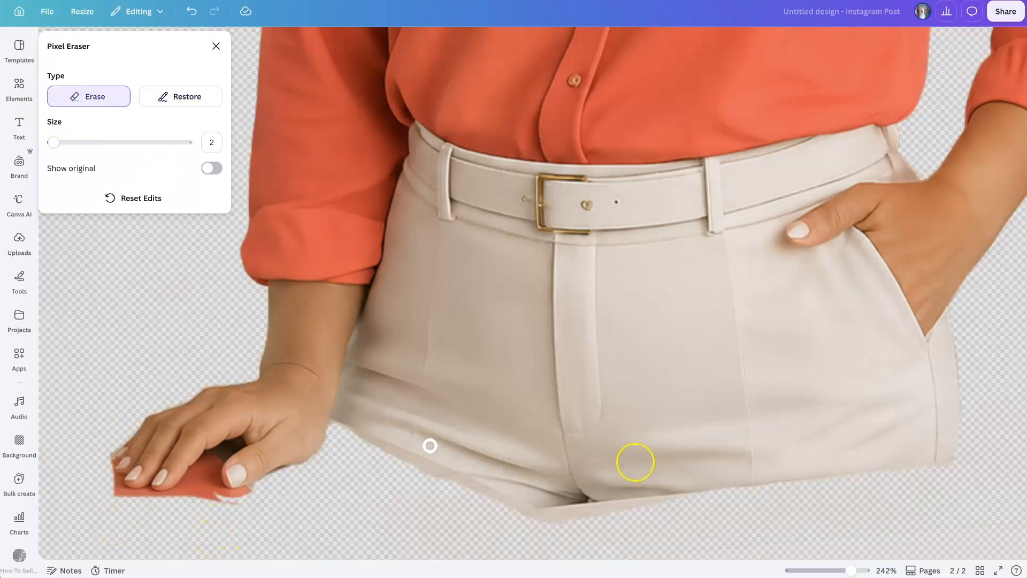
pyautogui.moveTo(854, 569); pyautogui.dragTo(857, 569)
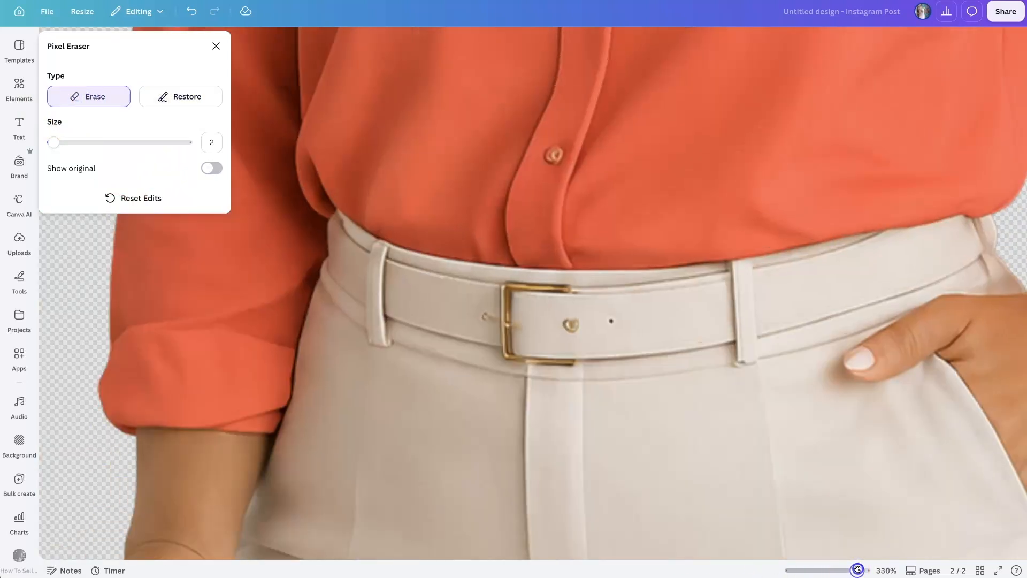
pyautogui.scroll(-5, 399, 415)
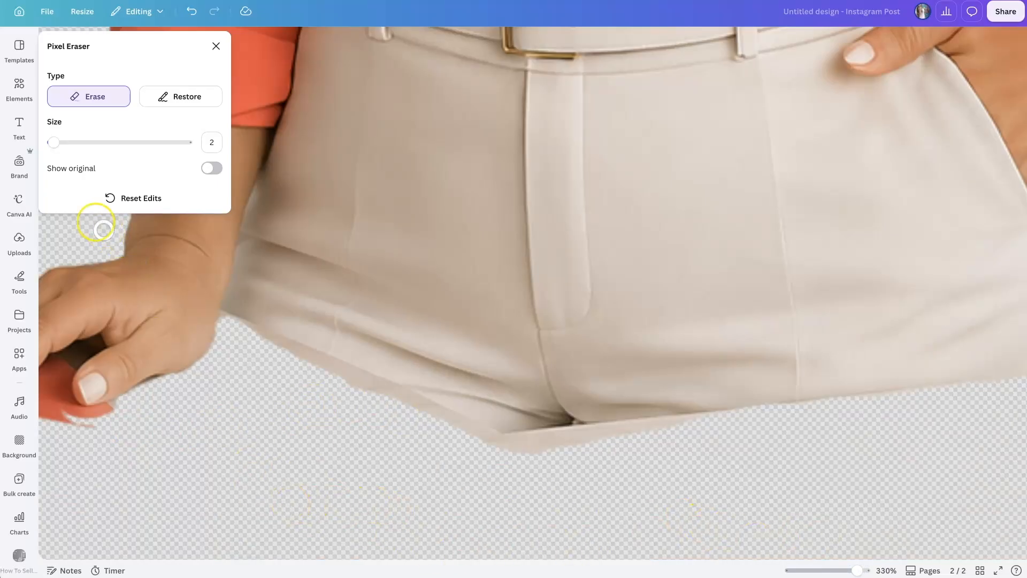
pyautogui.moveTo(54, 146); pyautogui.dragTo(52, 143)
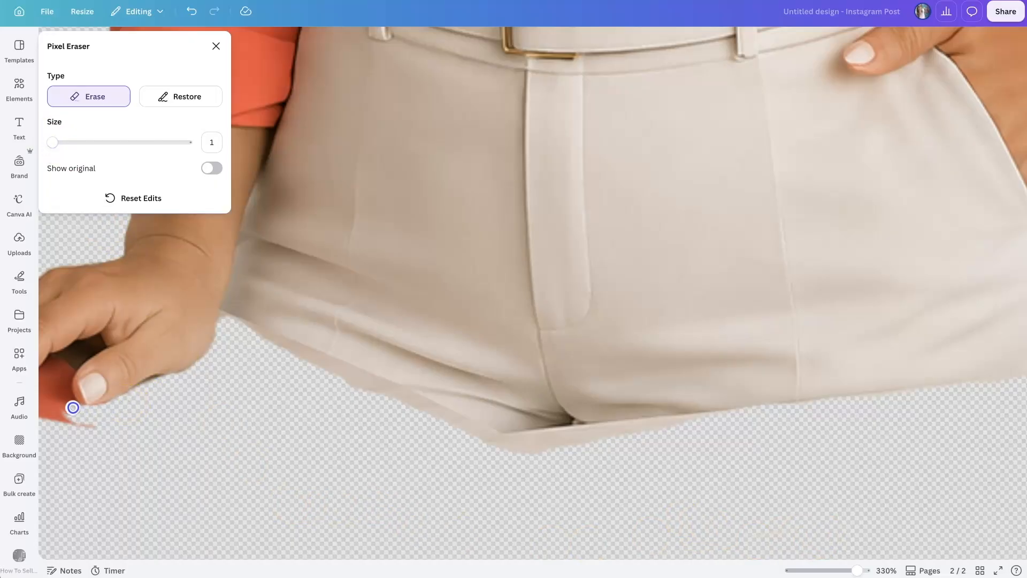
pyautogui.moveTo(65, 374)
pyautogui.mouseDown()
pyautogui.moveTo(92, 347)
pyautogui.moveTo(51, 399)
pyautogui.moveTo(104, 434)
pyautogui.mouseUp()
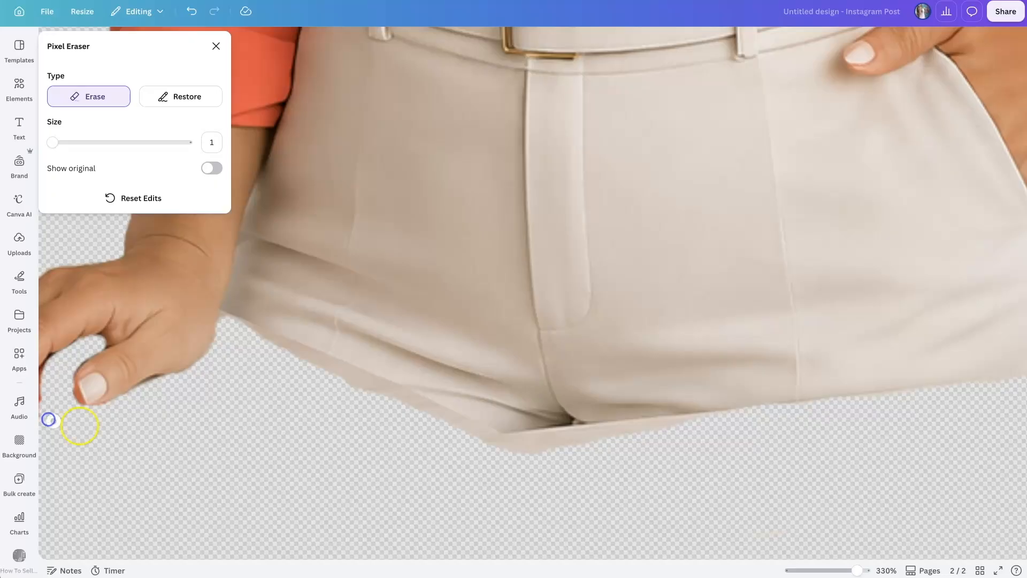
# Step: Erase the remaining red notebook piece beneath the fingertips, restoring the fingertip edge where needed
pyautogui.moveTo(857, 570); pyautogui.dragTo(860, 570)
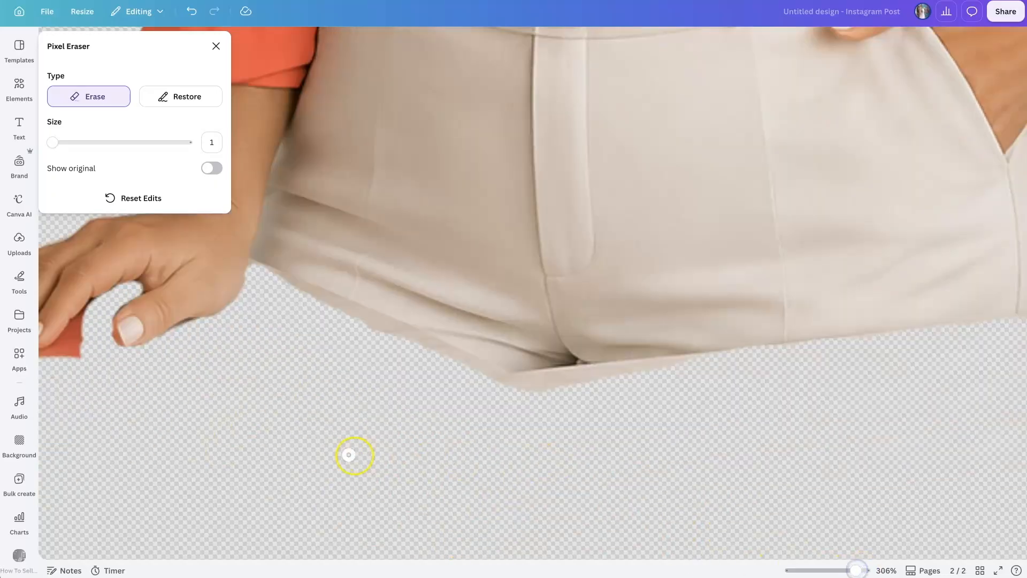
pyautogui.moveTo(855, 570); pyautogui.dragTo(846, 570)
pyautogui.click(288, 351)
pyautogui.moveTo(283, 358)
pyautogui.mouseDown()
pyautogui.moveTo(289, 339)
pyautogui.moveTo(265, 361)
pyautogui.moveTo(274, 356)
pyautogui.mouseUp()
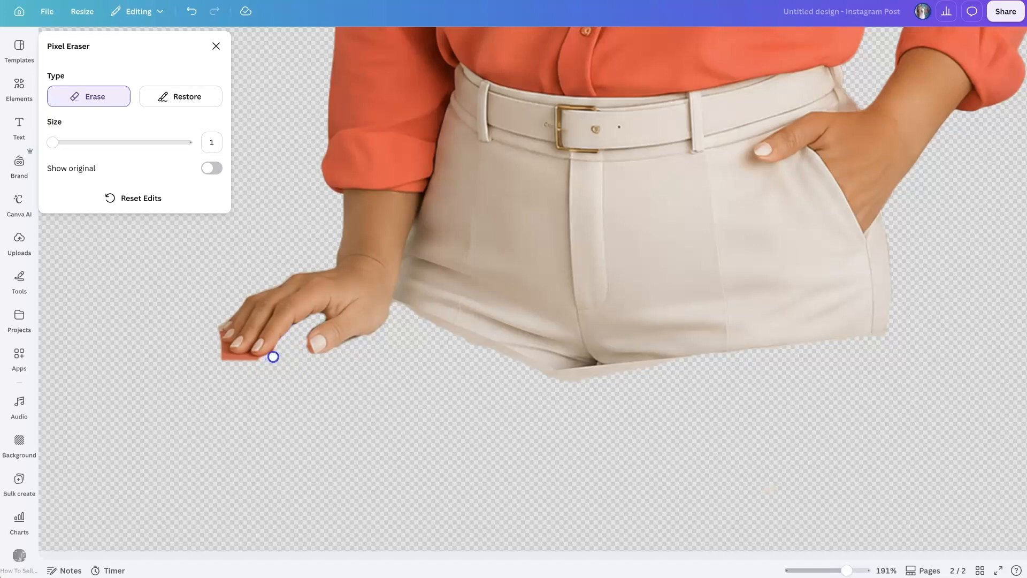
pyautogui.click(177, 96)
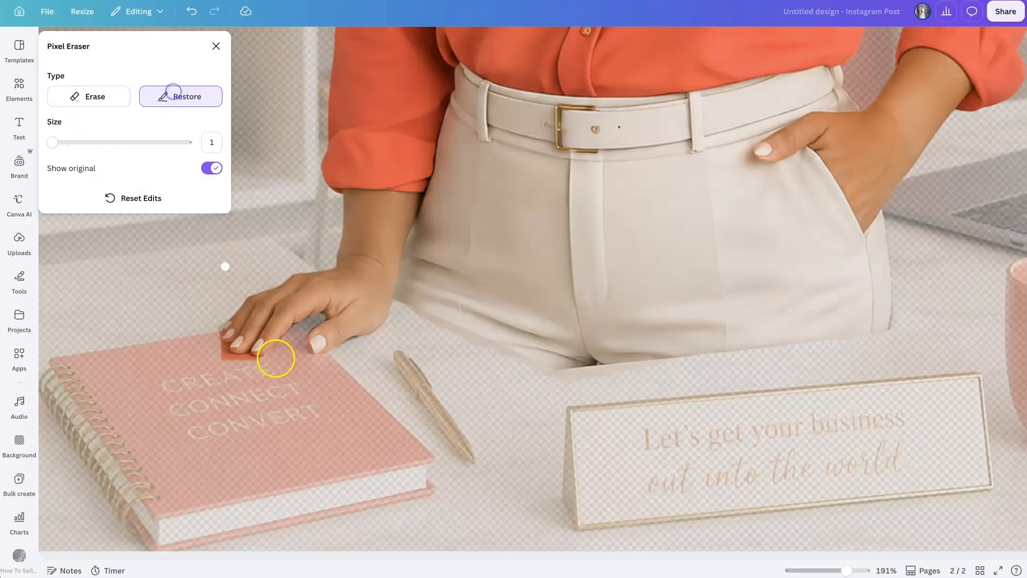
pyautogui.moveTo(264, 350)
pyautogui.mouseDown()
pyautogui.moveTo(272, 342)
pyautogui.moveTo(228, 359)
pyautogui.moveTo(217, 332)
pyautogui.moveTo(245, 360)
pyautogui.mouseUp()
pyautogui.click(107, 96)
# Step: Restore the edge of the thumb tip and finish the pixel erasing
pyautogui.click(183, 99)
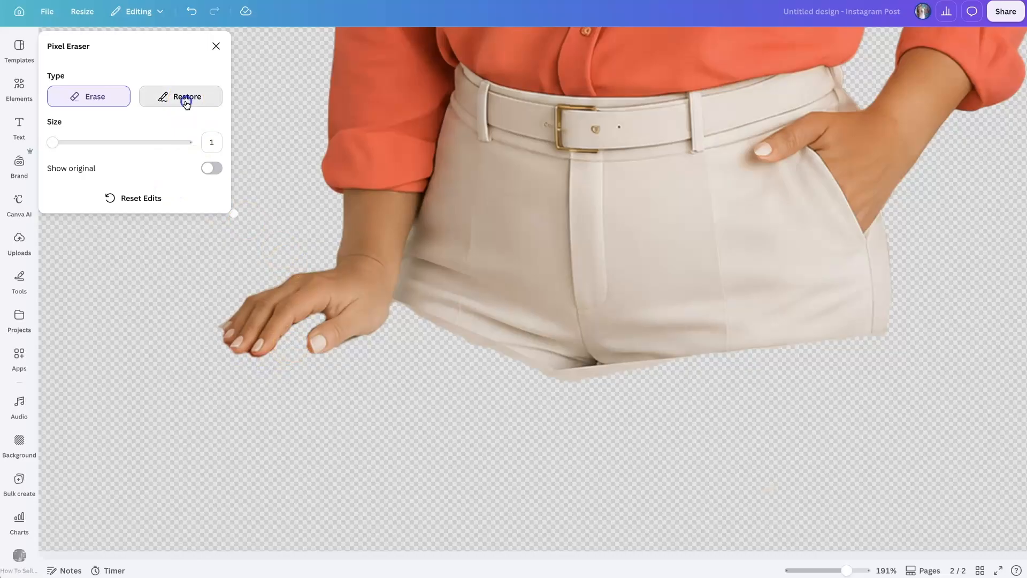
pyautogui.moveTo(311, 350)
pyautogui.mouseDown()
pyautogui.moveTo(314, 335)
pyautogui.moveTo(312, 343)
pyautogui.mouseUp()
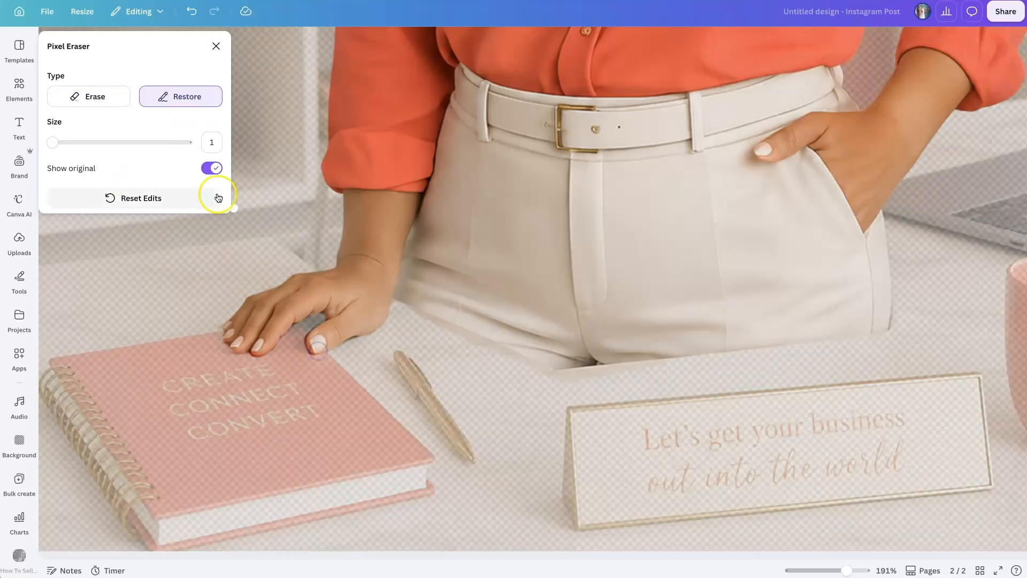
pyautogui.click(115, 102)
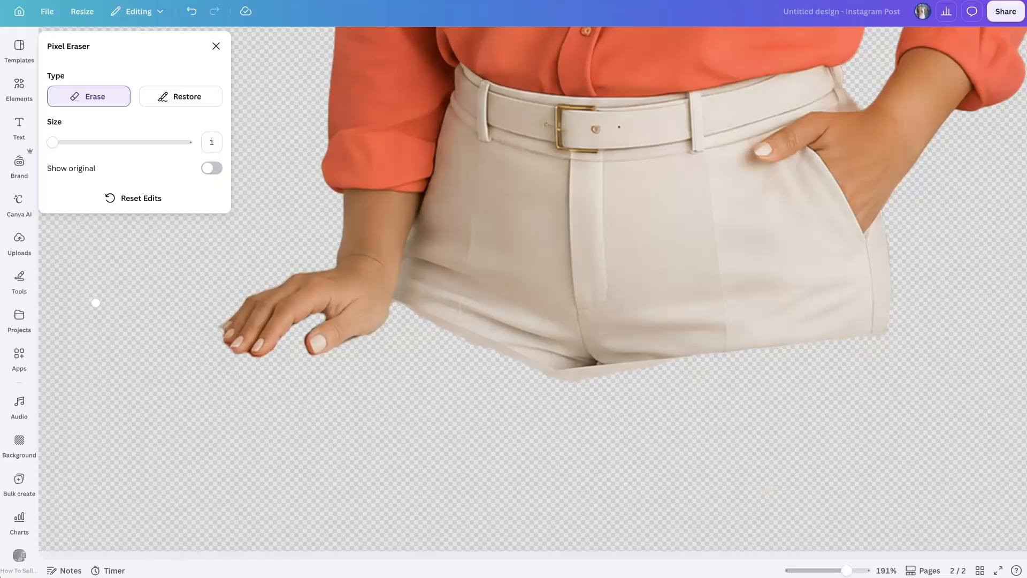
pyautogui.click(216, 46)
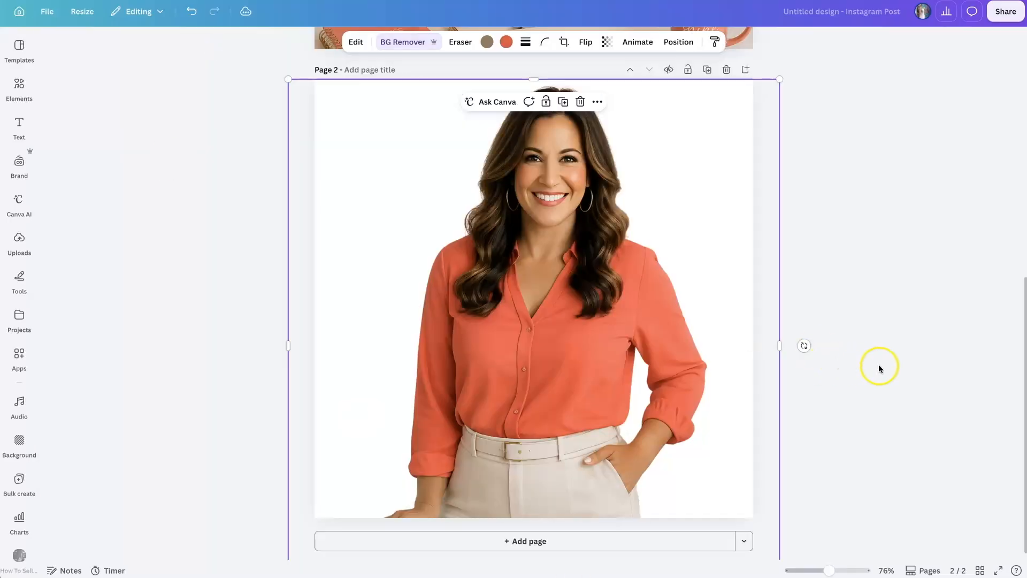
# Step: Move the portrait cutout down so more space is left above the head and the resting hand falls below the page
pyautogui.click(879, 369)
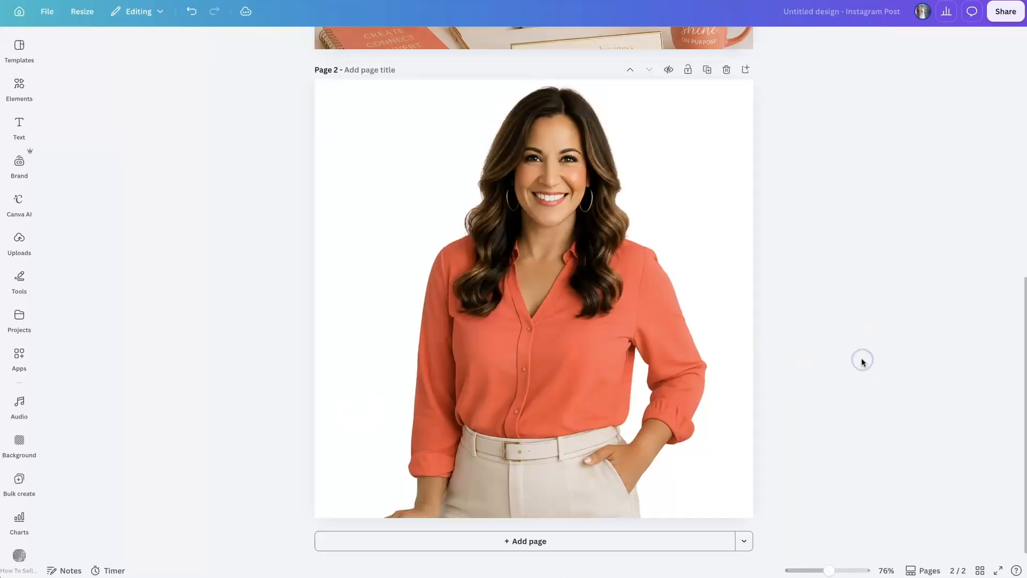
pyautogui.moveTo(729, 367); pyautogui.dragTo(729, 380)
pyautogui.click(733, 135)
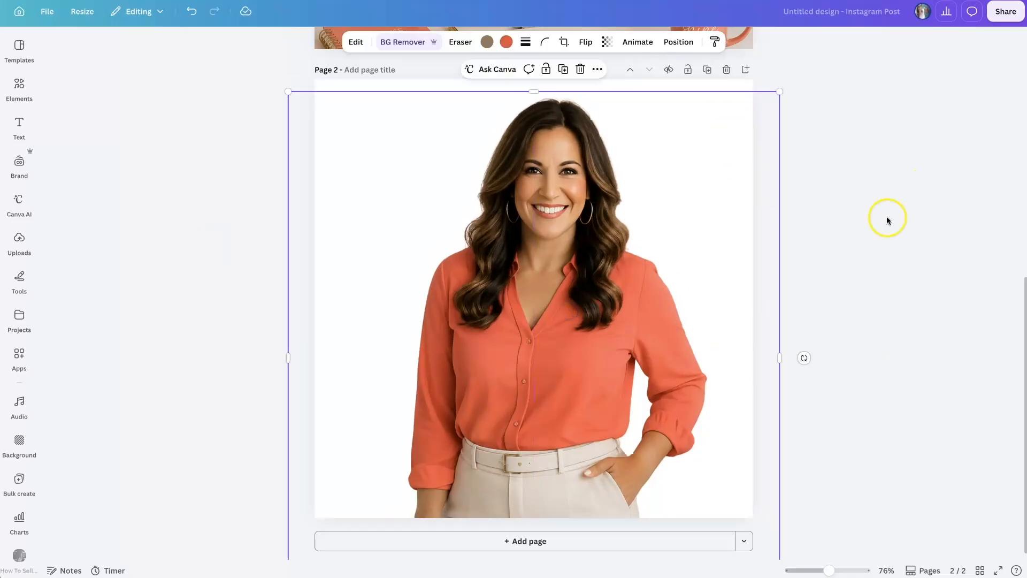
pyautogui.moveTo(535, 91); pyautogui.dragTo(534, 80)
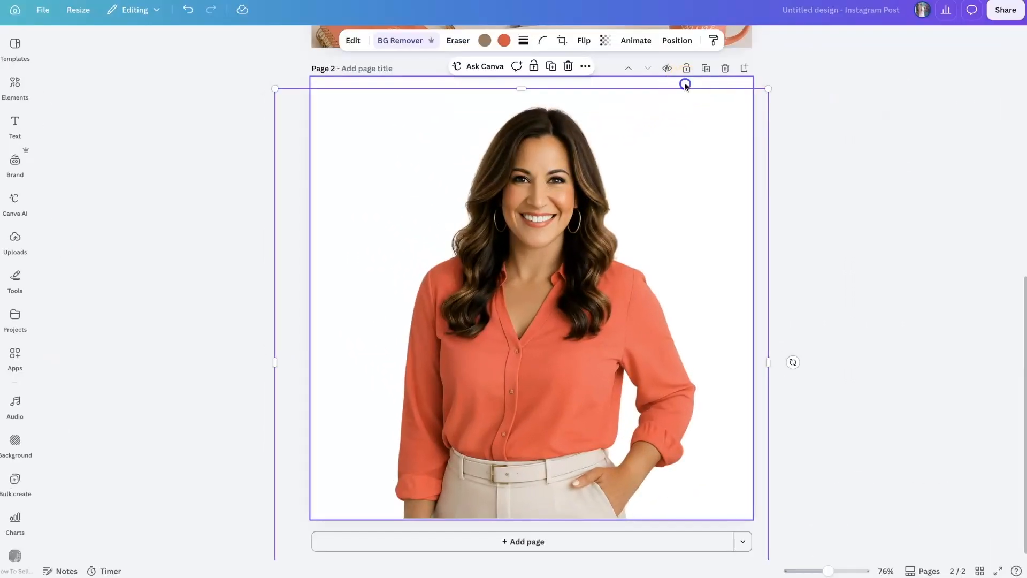
# Step: Open the color choices for page 2's background and switch the brand kit to Cherry Spark
pyautogui.click(685, 84)
pyautogui.click(518, 41)
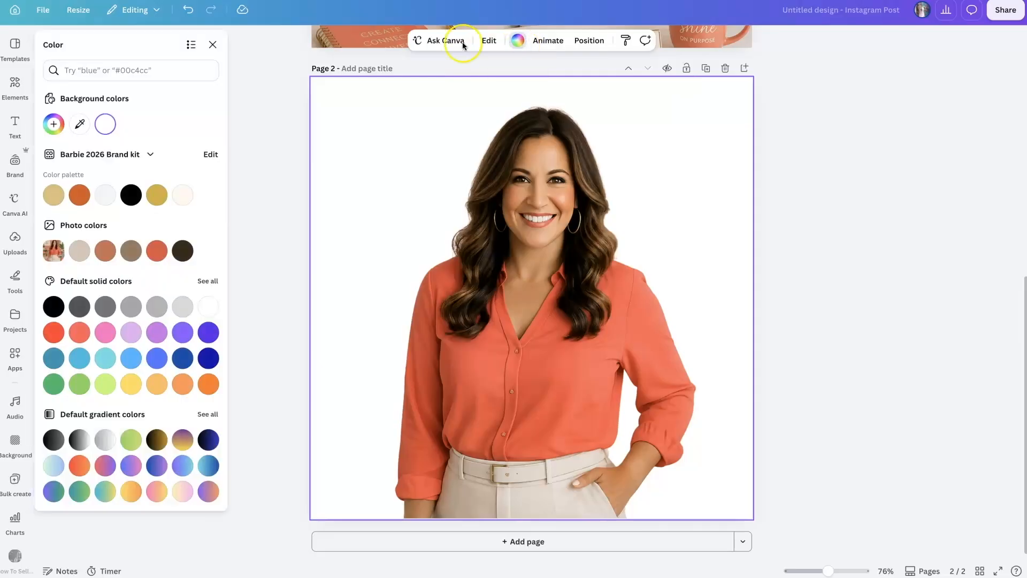
pyautogui.click(149, 155)
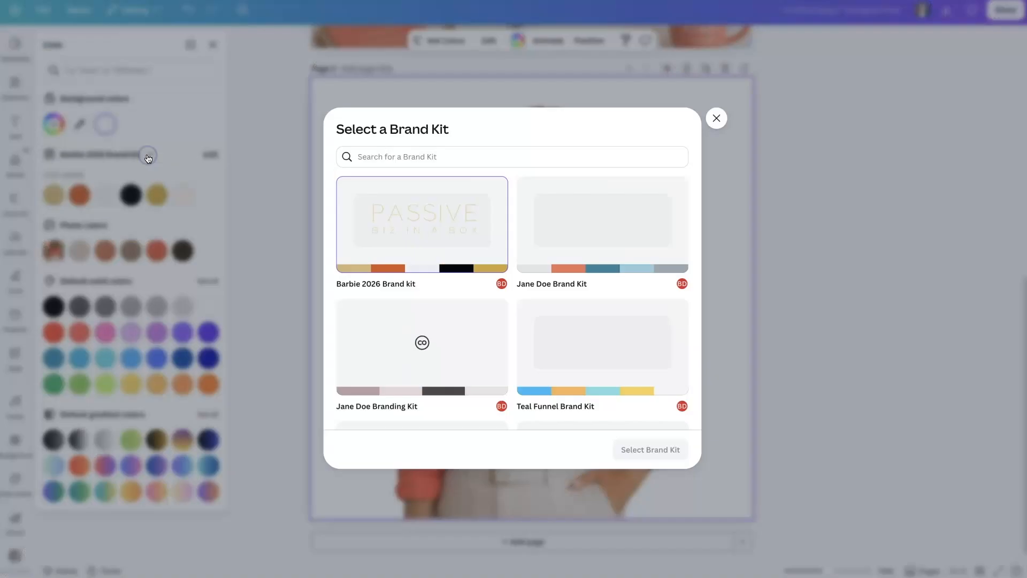
pyautogui.scroll(-10, 438, 286)
pyautogui.scroll(-5, 438, 284)
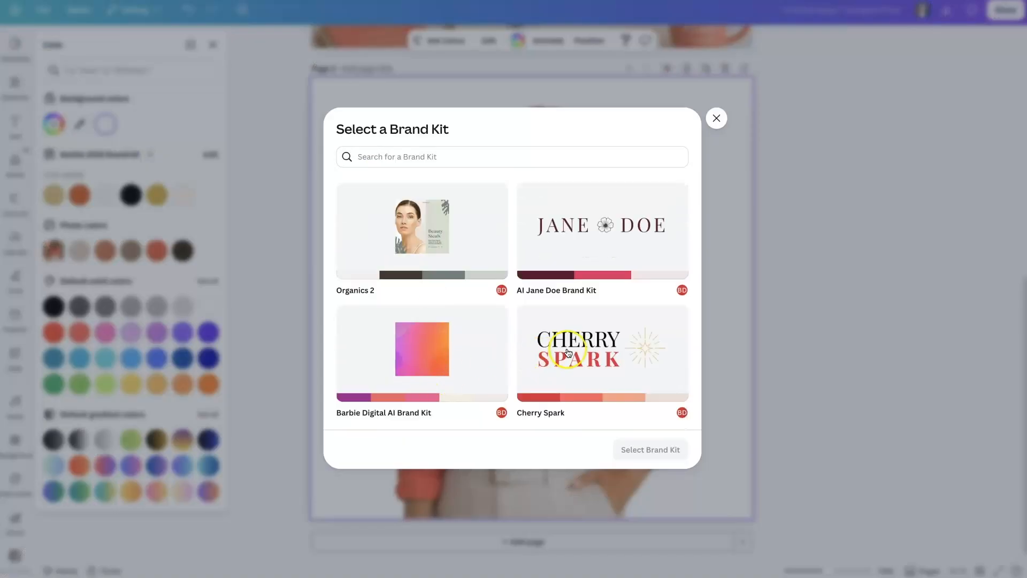
pyautogui.click(568, 352)
pyautogui.click(636, 448)
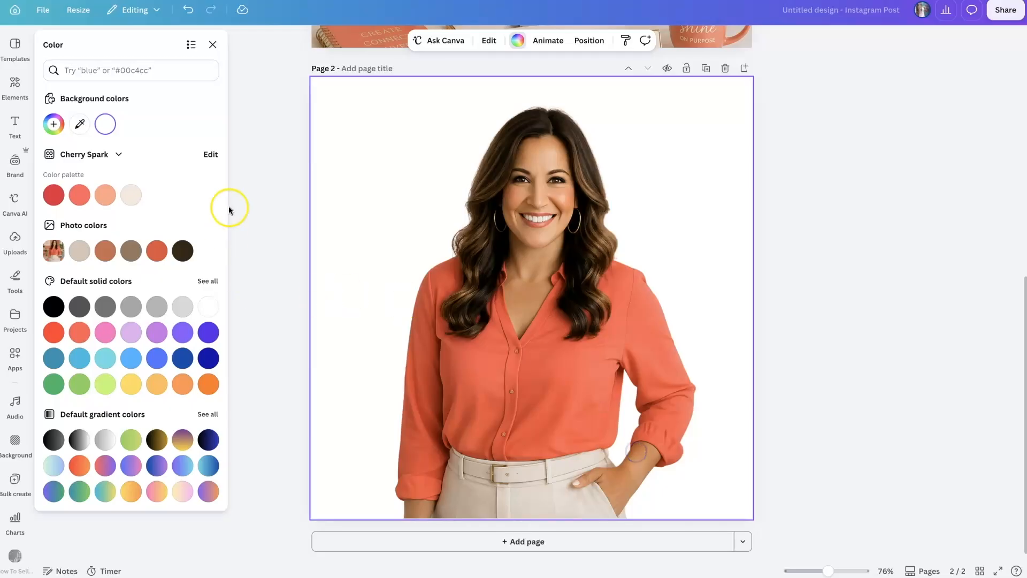
# Step: Try the Cherry Spark palette colors and a dark brown photo color as the page background, settling on the palette's cream
pyautogui.click(107, 197)
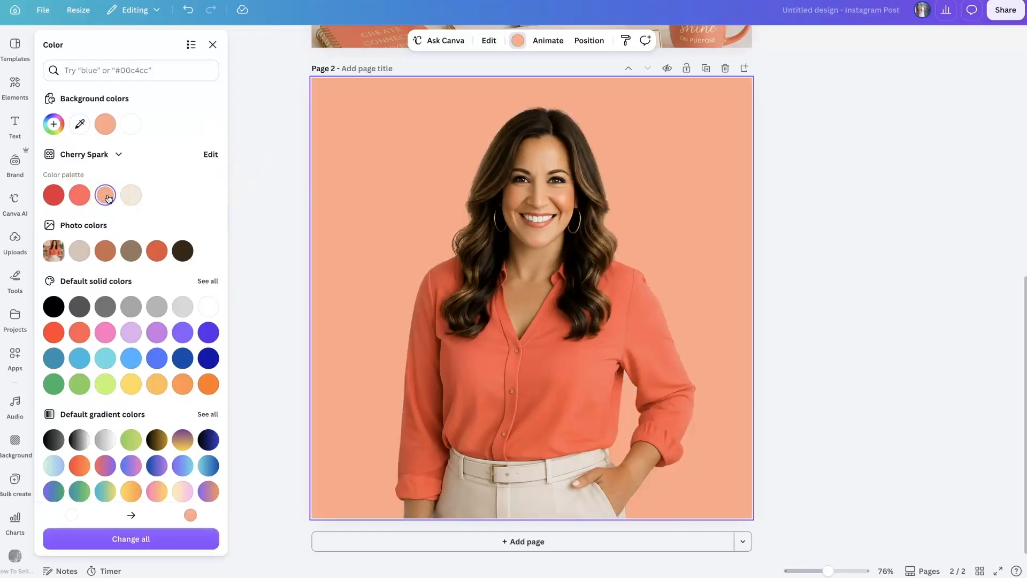
pyautogui.click(130, 196)
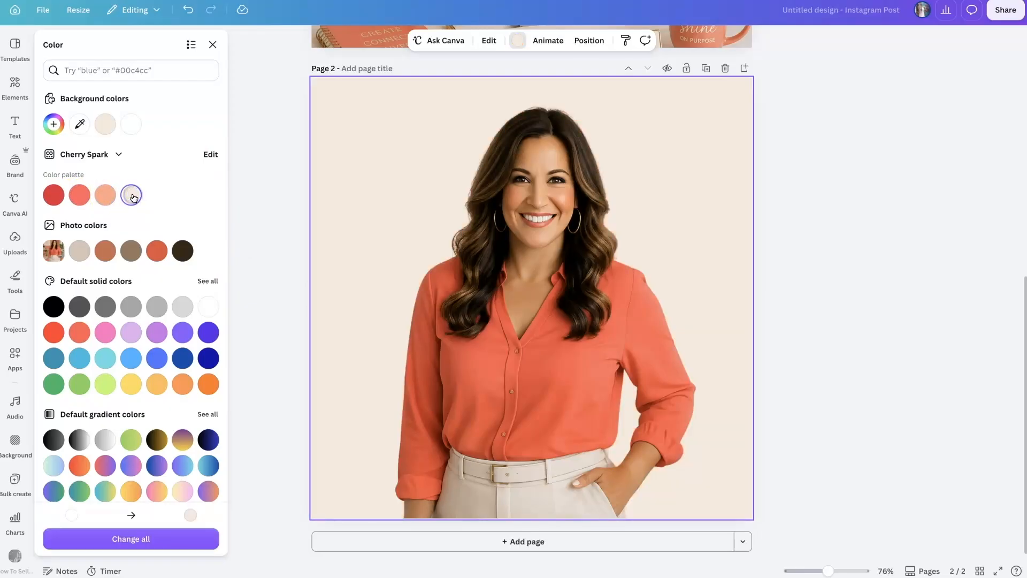
pyautogui.click(109, 202)
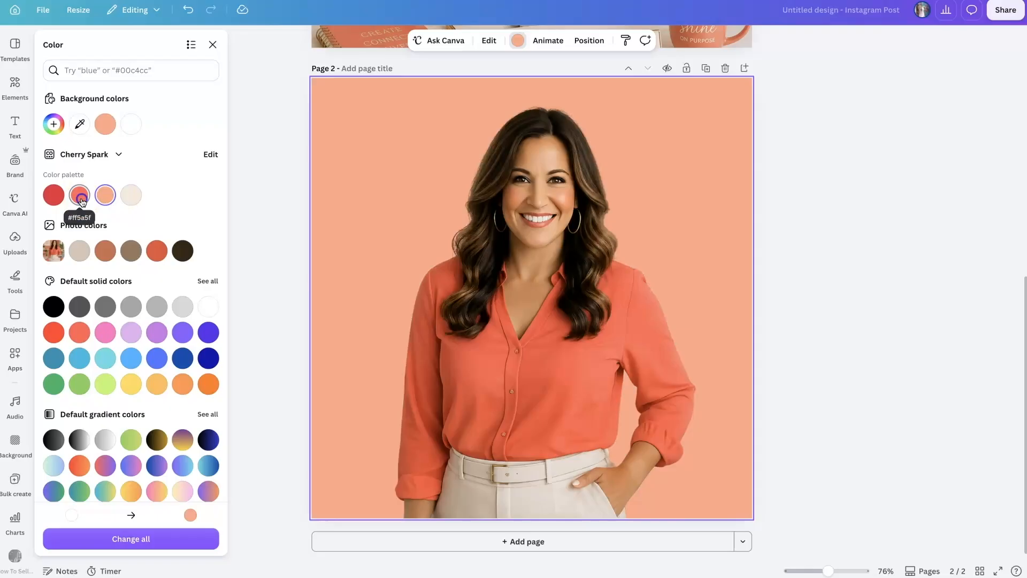
pyautogui.click(81, 202)
pyautogui.click(54, 196)
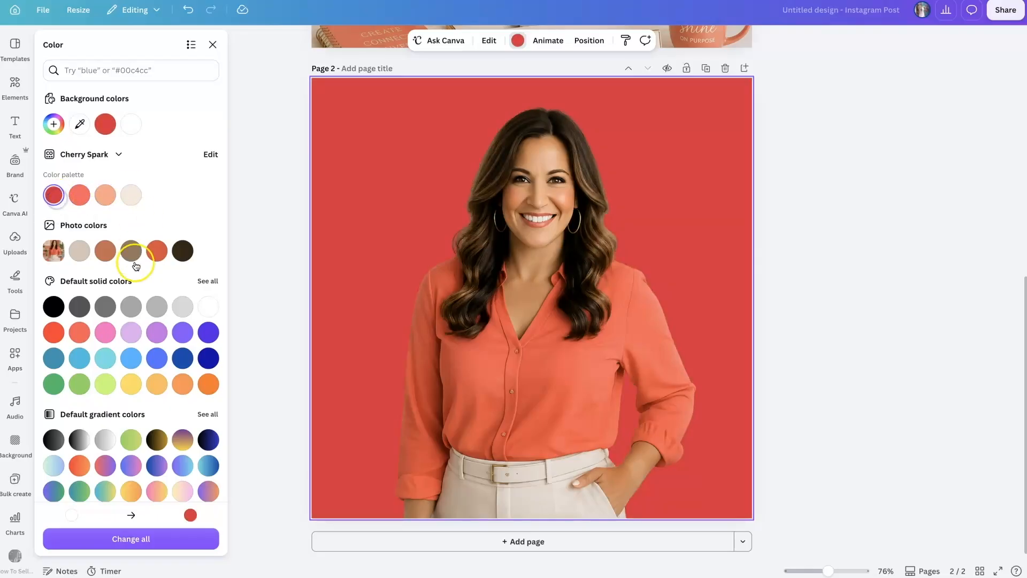
pyautogui.click(183, 256)
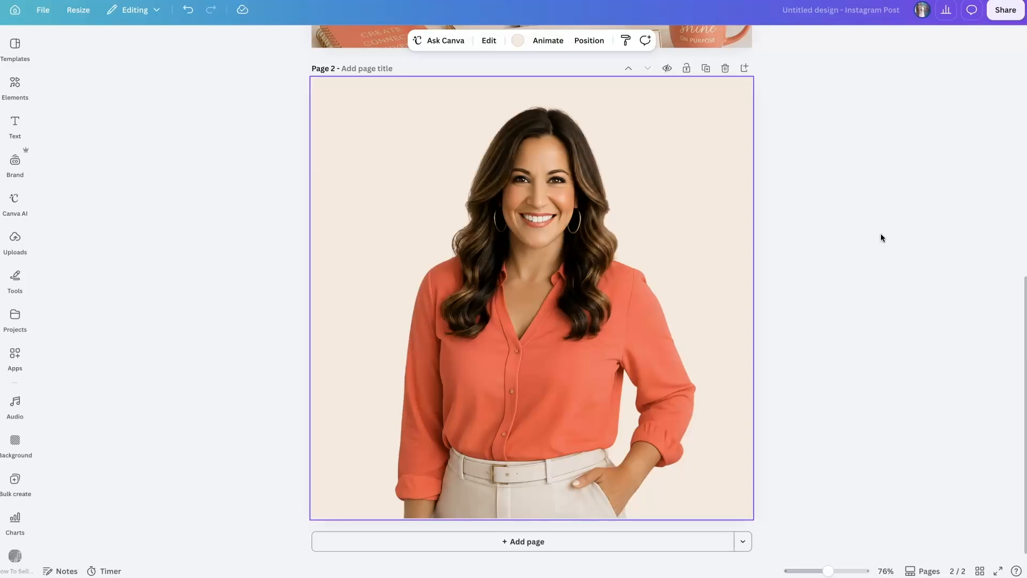
# Step: Open the Cherry Spark brand assets and look through them down to the photos
pyautogui.click(18, 167)
pyautogui.scroll(-3, 237, 396)
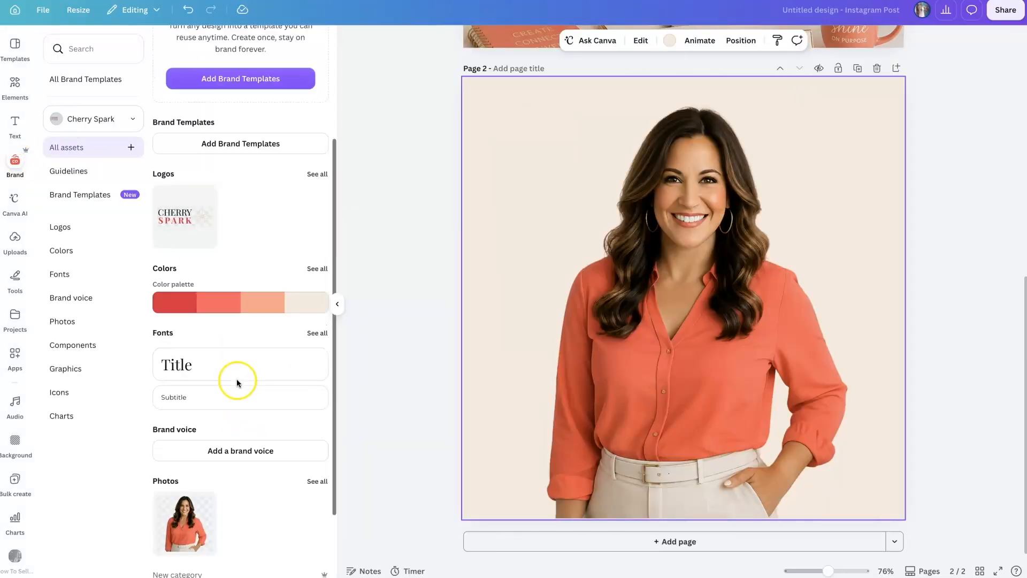
pyautogui.scroll(-2, 237, 382)
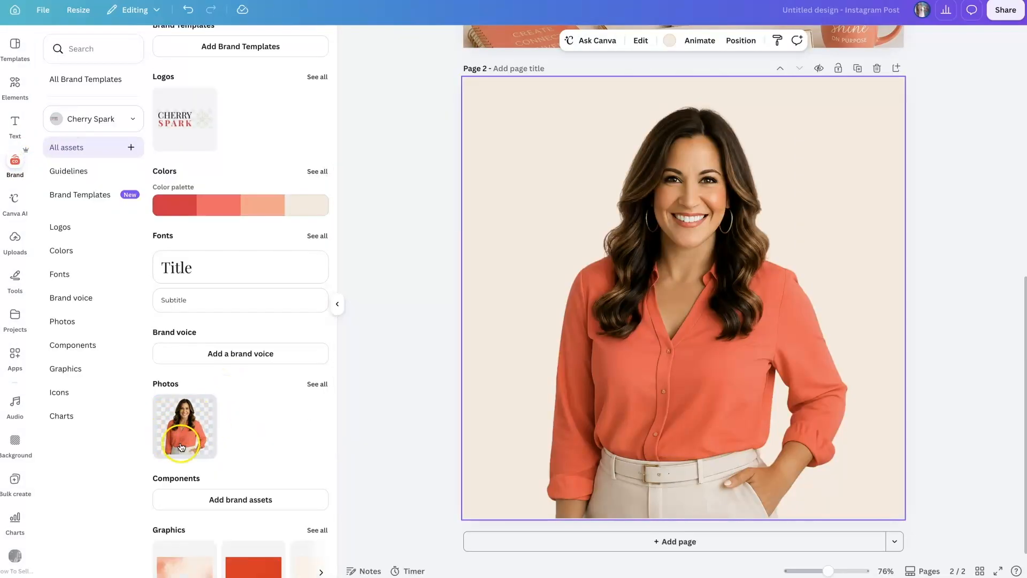